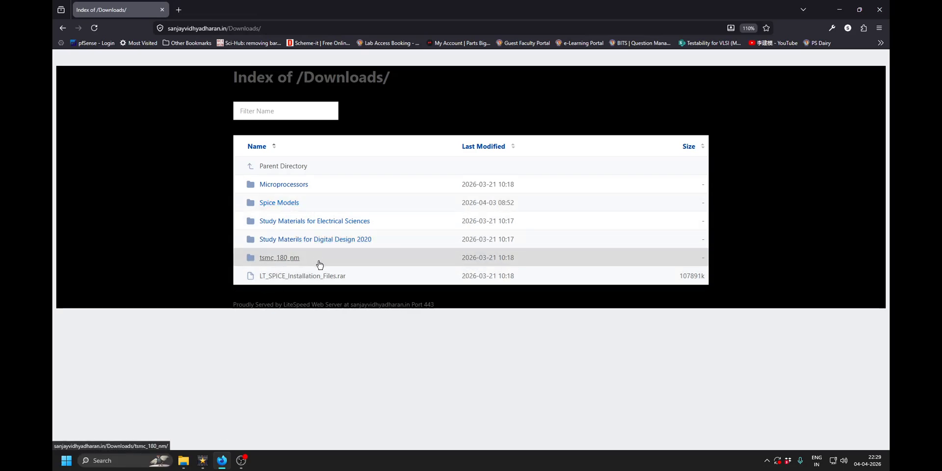
Download ICL8038.zip from the site's Spice Models folder and minimize the browser.
click(284, 209)
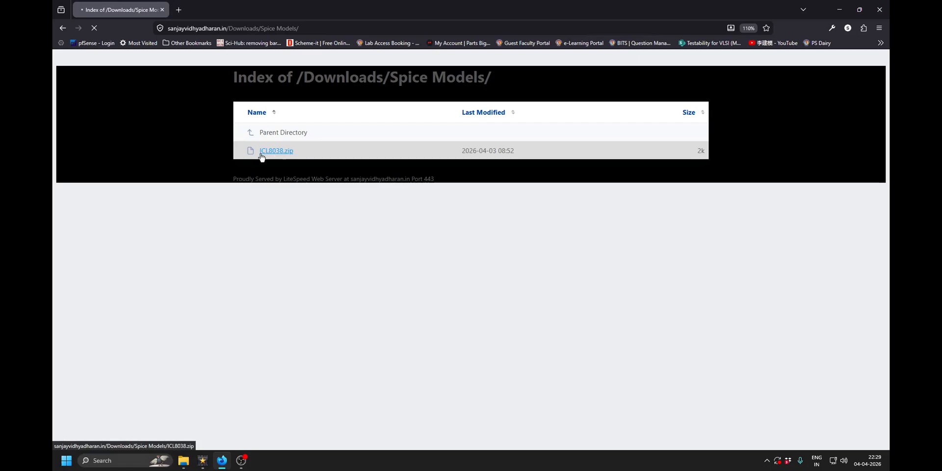
click(292, 154)
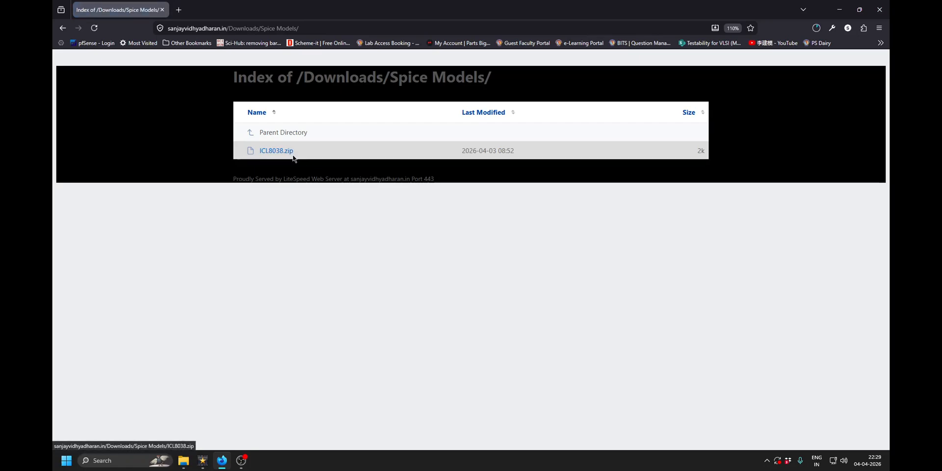
click(841, 8)
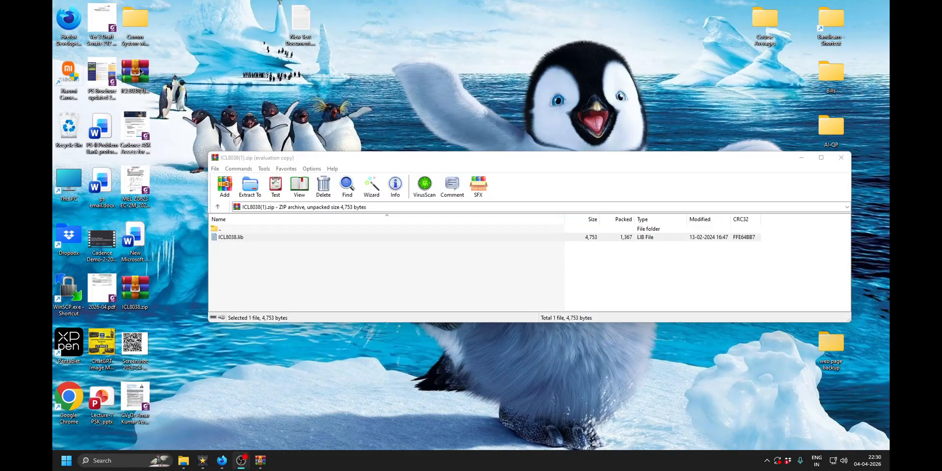
Extract ICL8038.lib from the downloaded archive onto the desktop and close the archive window.
click(231, 238)
click(318, 262)
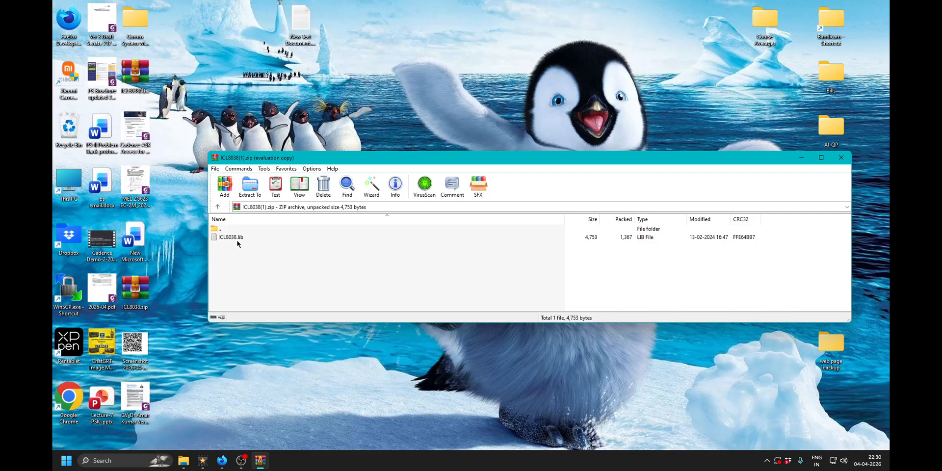
drag(214, 240, 217, 234)
drag(258, 116, 255, 114)
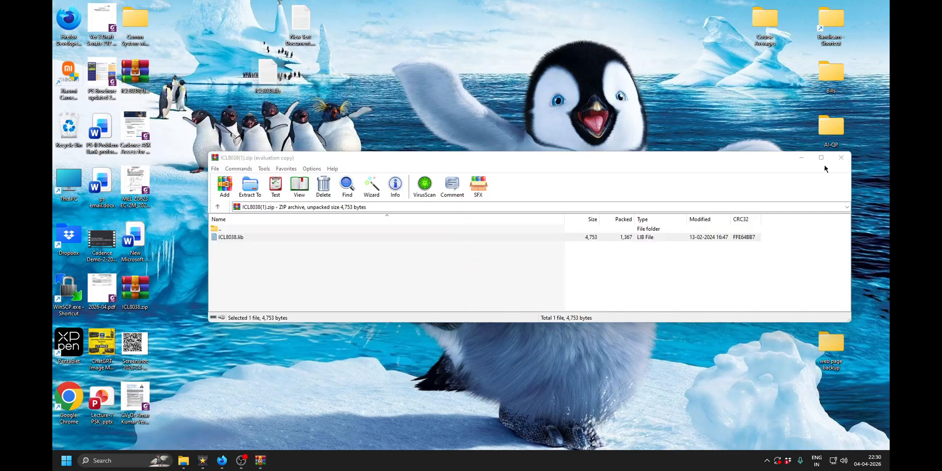
click(840, 159)
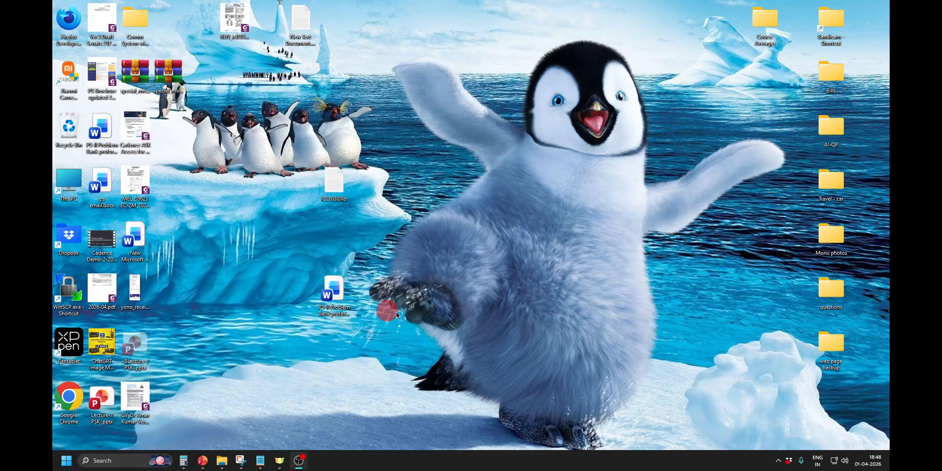
Open ICL8038.lib from the desktop in Notepad, review its pin list and subcircuit definition, and close it.
double_click(334, 185)
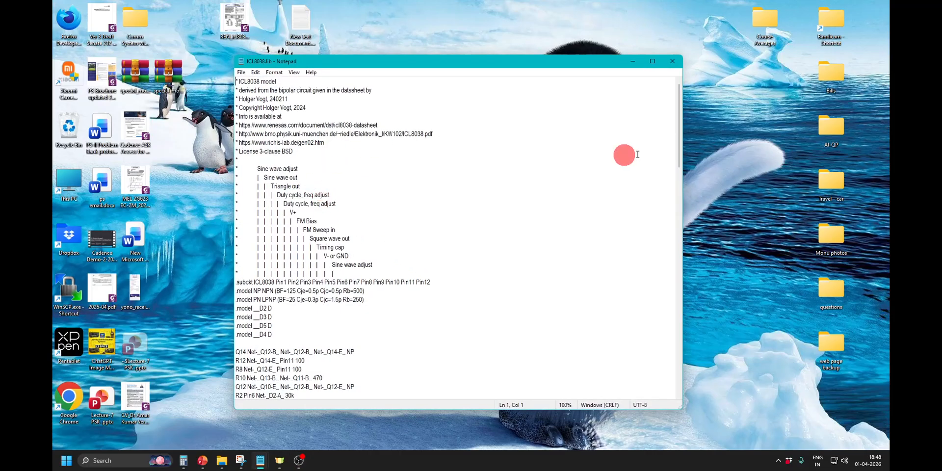
click(651, 65)
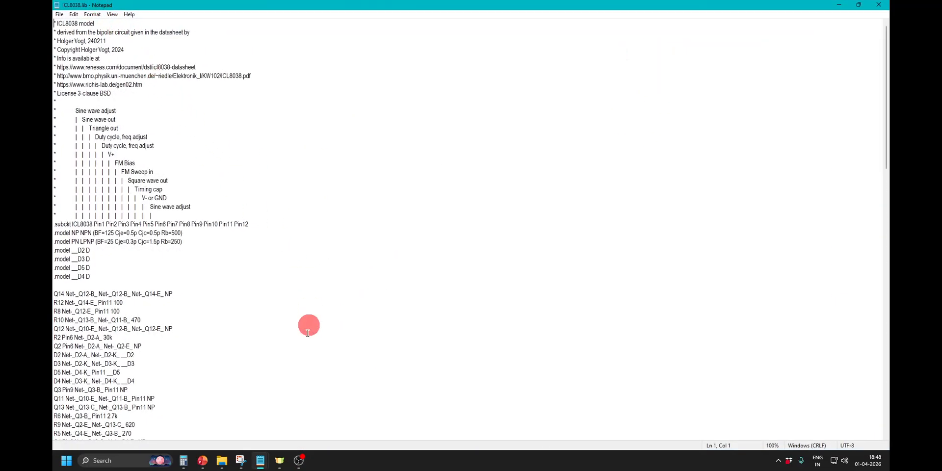
scroll(374, 389, down, 9)
scroll(374, 390, up, 8)
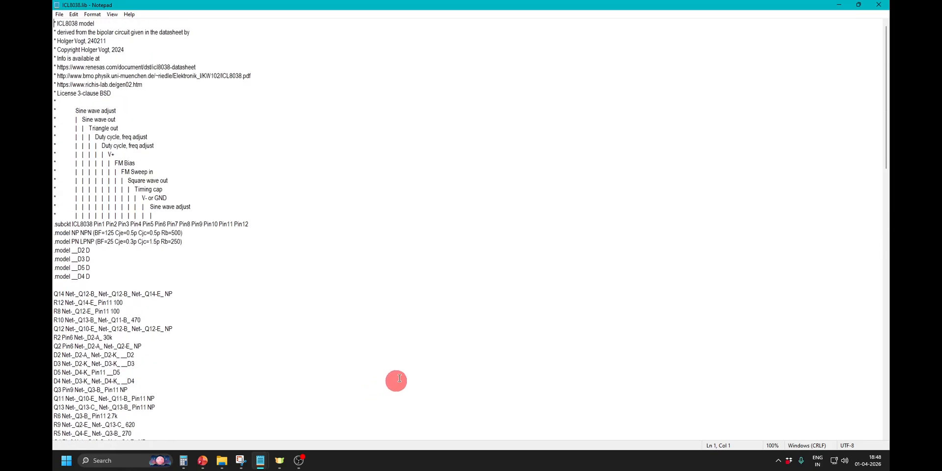
scroll(461, 255, down, 1)
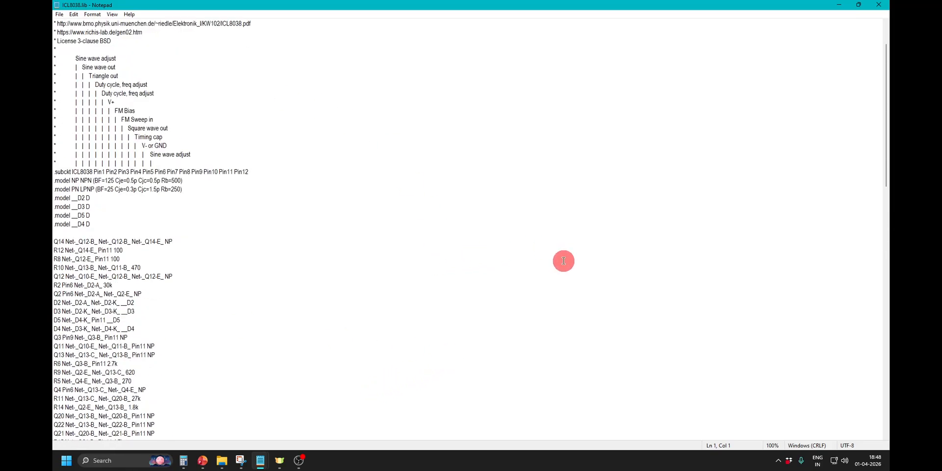
click(878, 5)
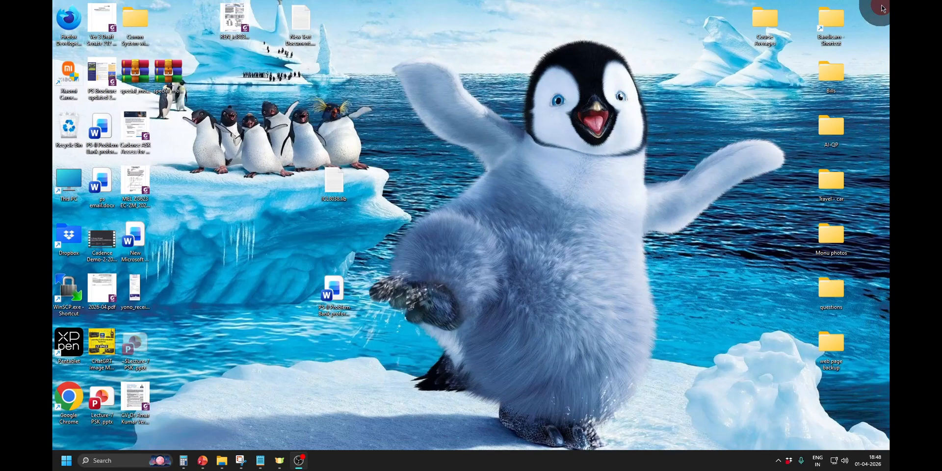
Launch LTspice XVII and create a new blank schematic.
click(61, 465)
text(lt)
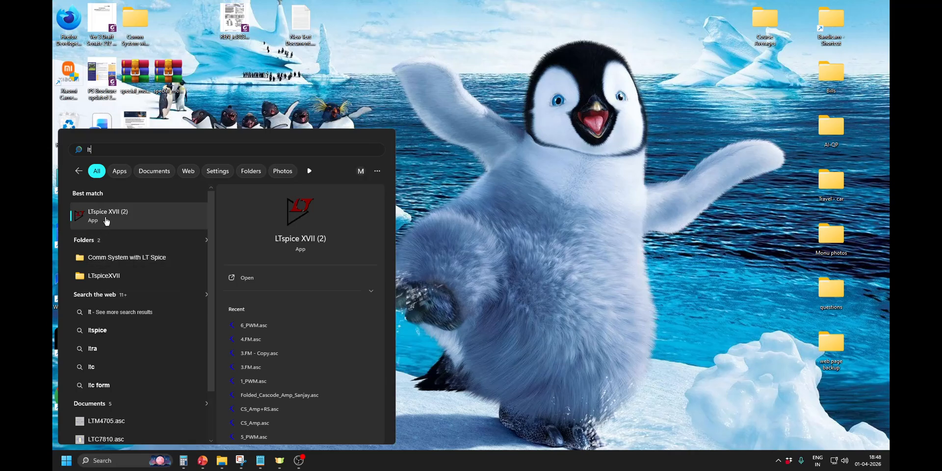
click(107, 219)
click(60, 14)
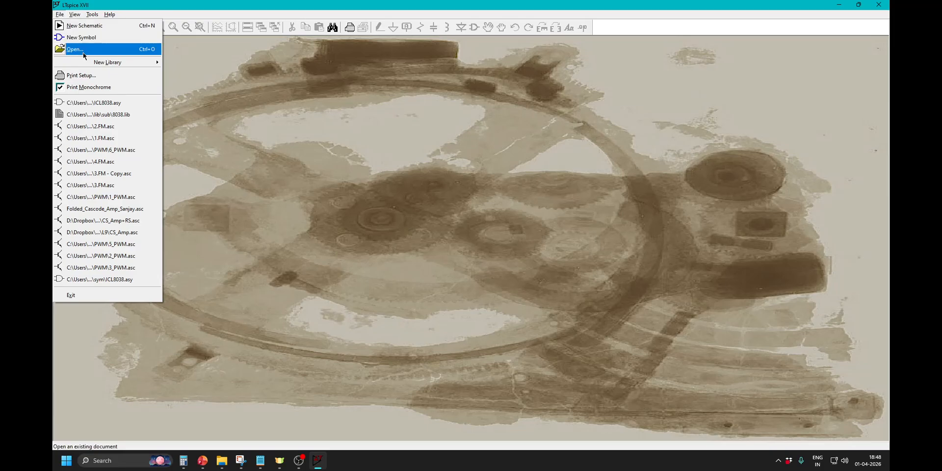
click(83, 26)
Check the top directory of the component symbols in the component selection dialog, close it, and minimize LTspice.
click(474, 28)
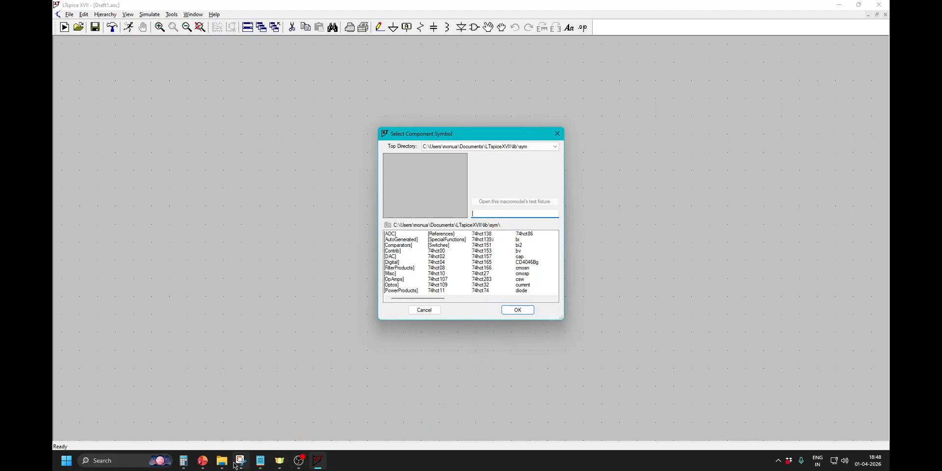
mouse_move(224, 464)
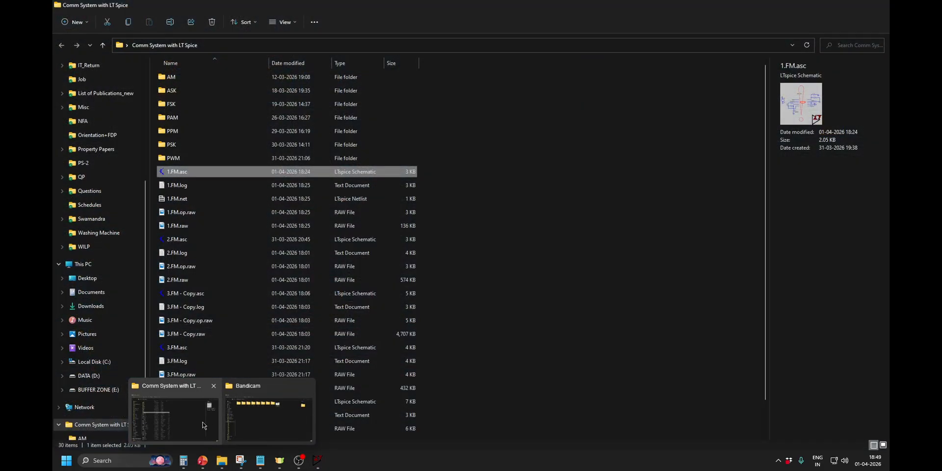
click(203, 425)
click(839, 7)
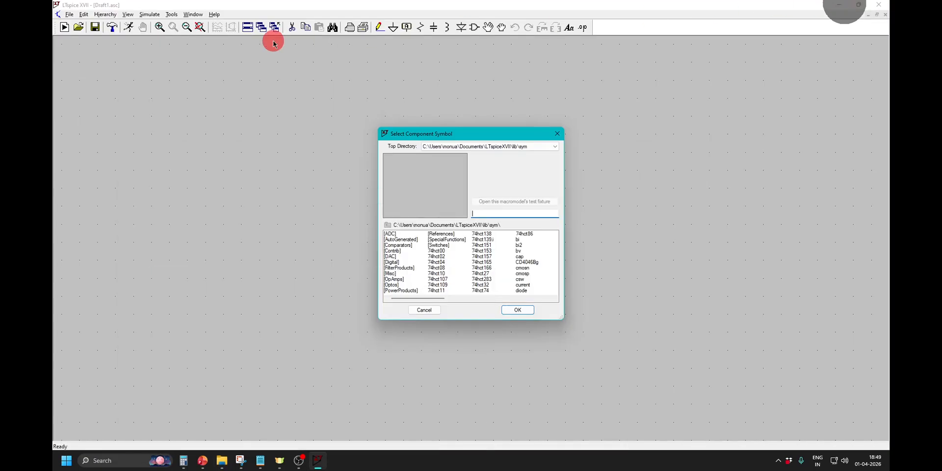
click(557, 133)
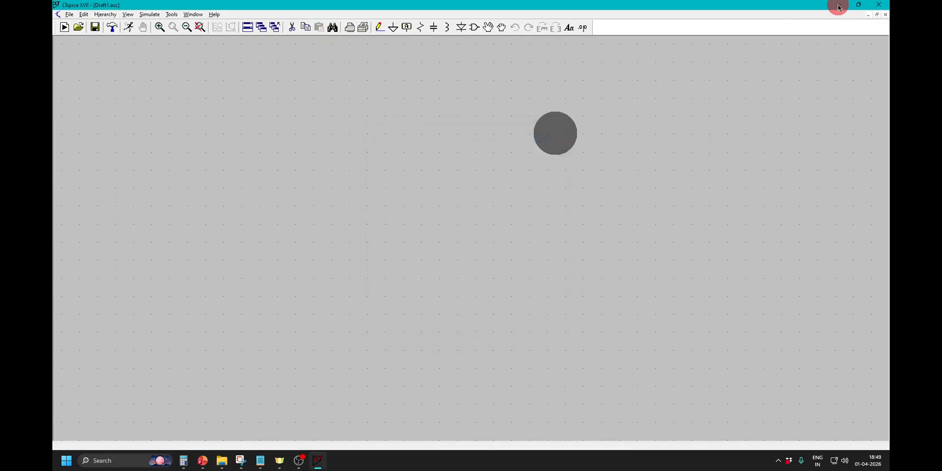
click(838, 7)
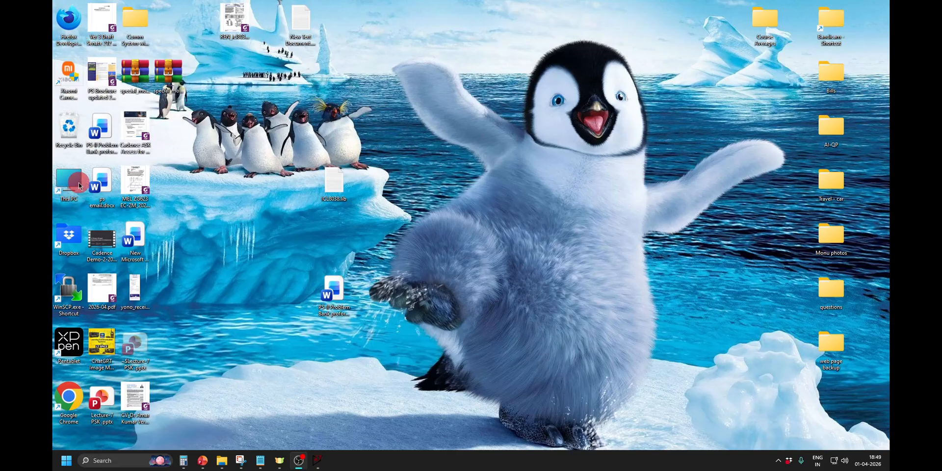
In File Explorer, go to Documents\LTspiceXVII\lib under the user's profile on drive C: and shrink the window to reveal the desktop.
double_click(80, 185)
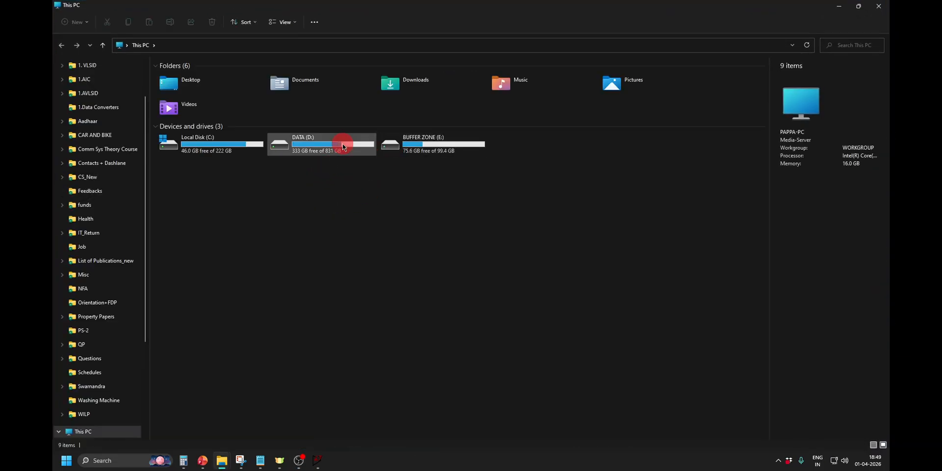
double_click(220, 147)
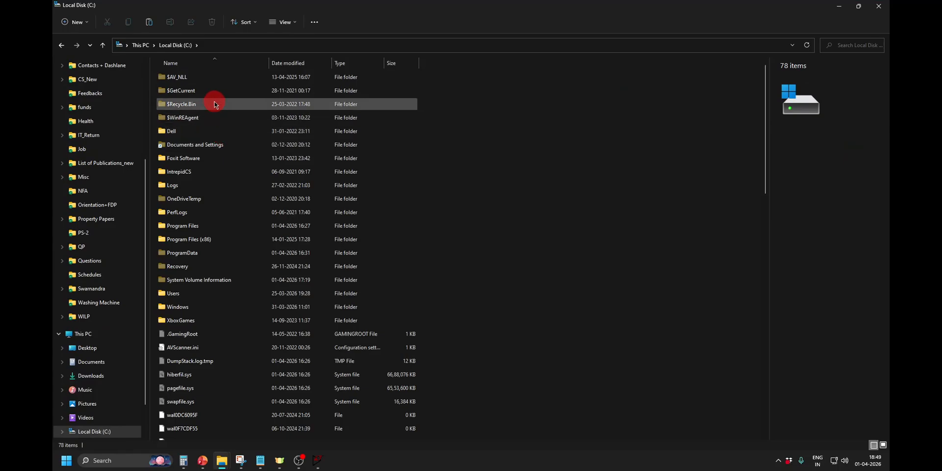
click(214, 295)
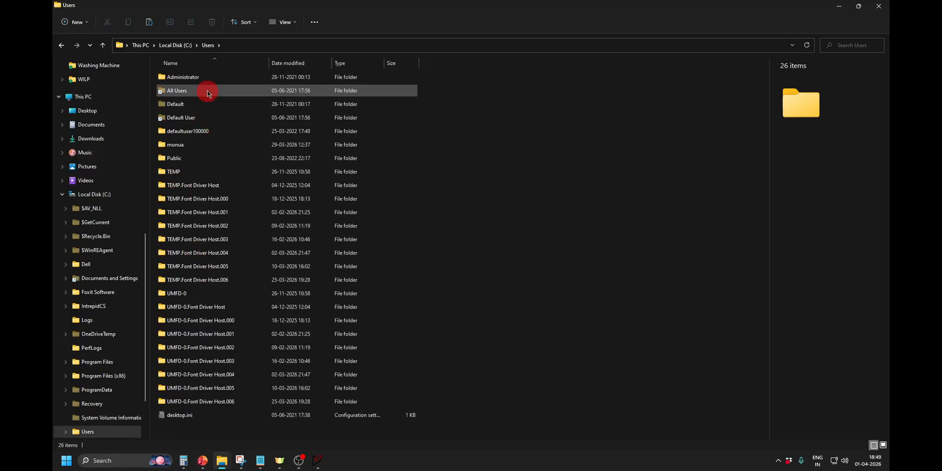
double_click(204, 146)
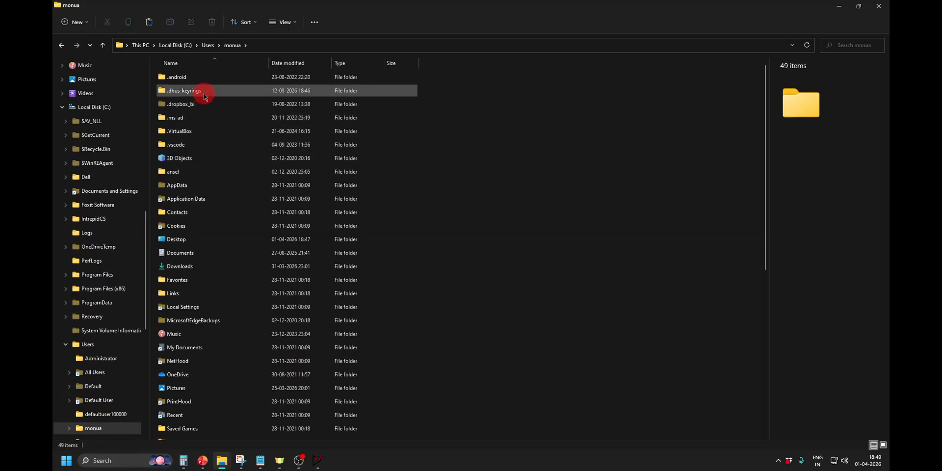
click(207, 253)
double_click(207, 253)
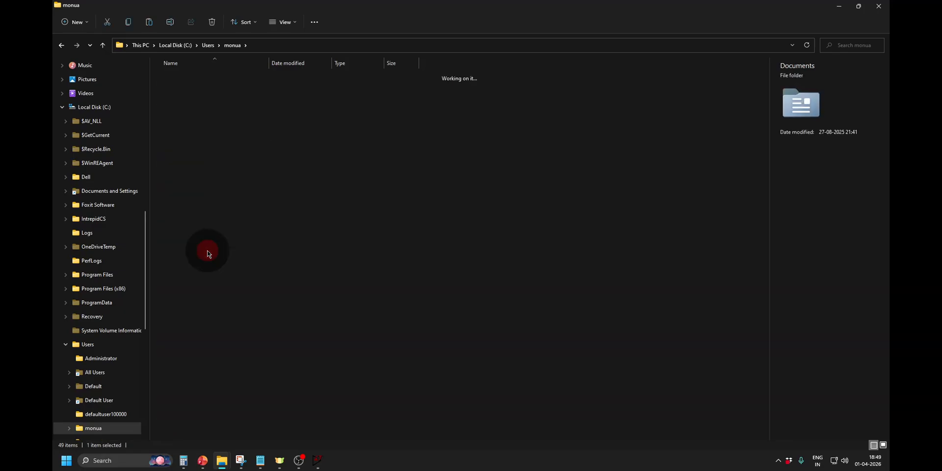
double_click(211, 175)
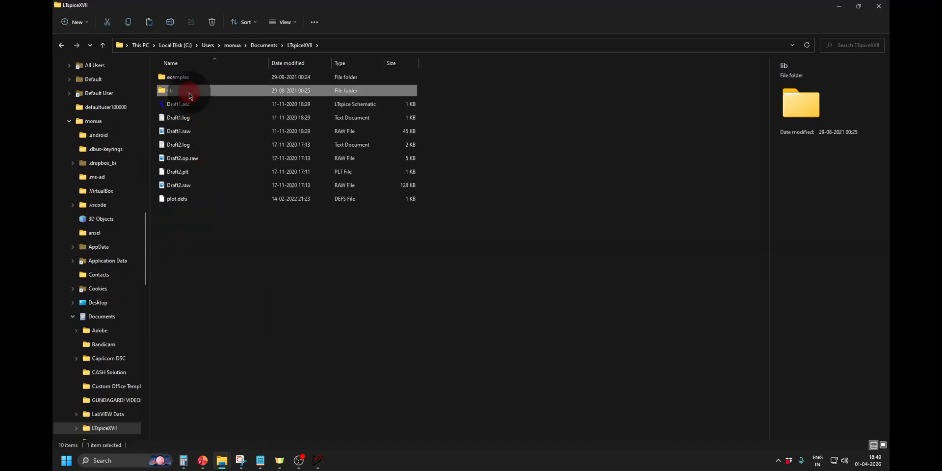
double_click(189, 94)
drag(430, 5, 606, 81)
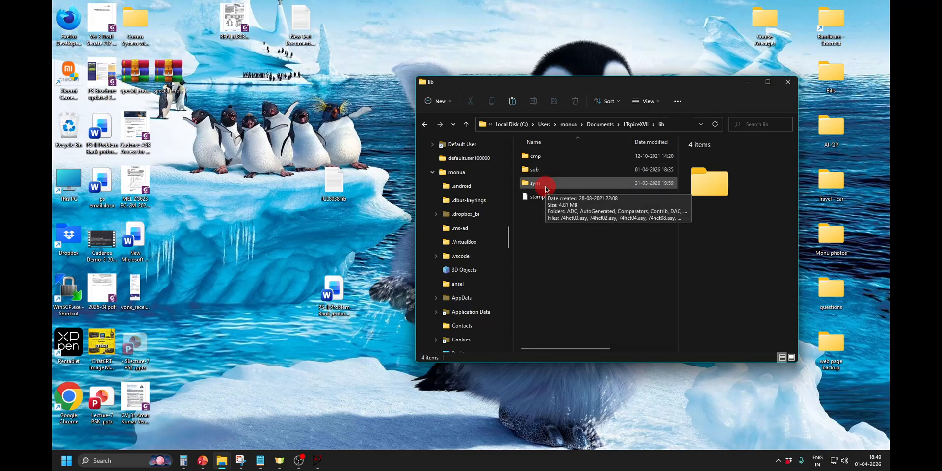
Switch to LTspice, recheck the symbol directory path in the component dialog, and shrink the window to reveal the lib folder and desktop.
click(317, 460)
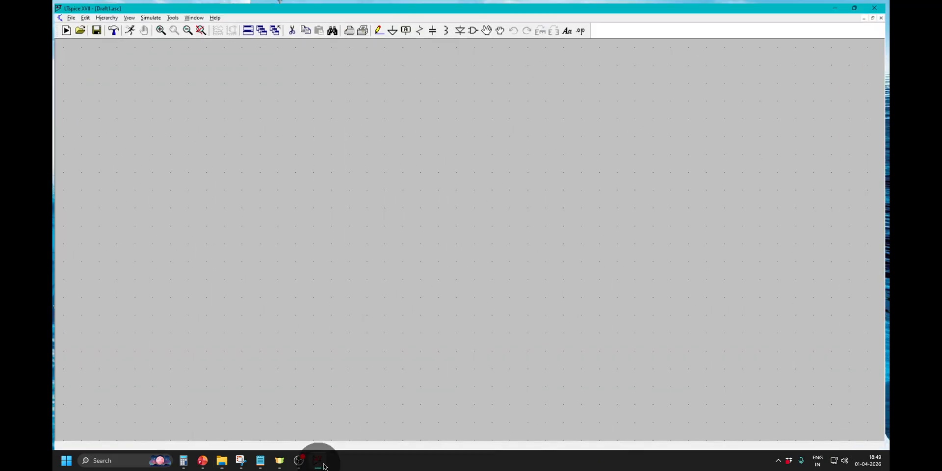
click(474, 27)
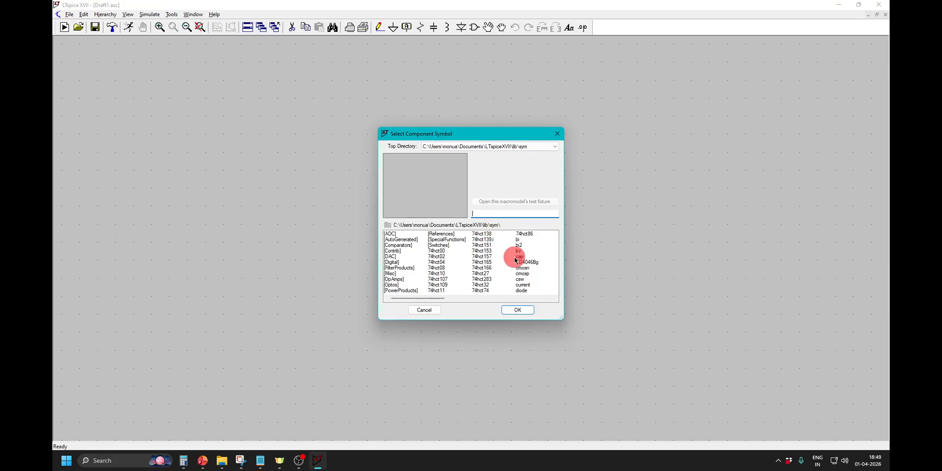
click(517, 309)
drag(678, 4, 658, 313)
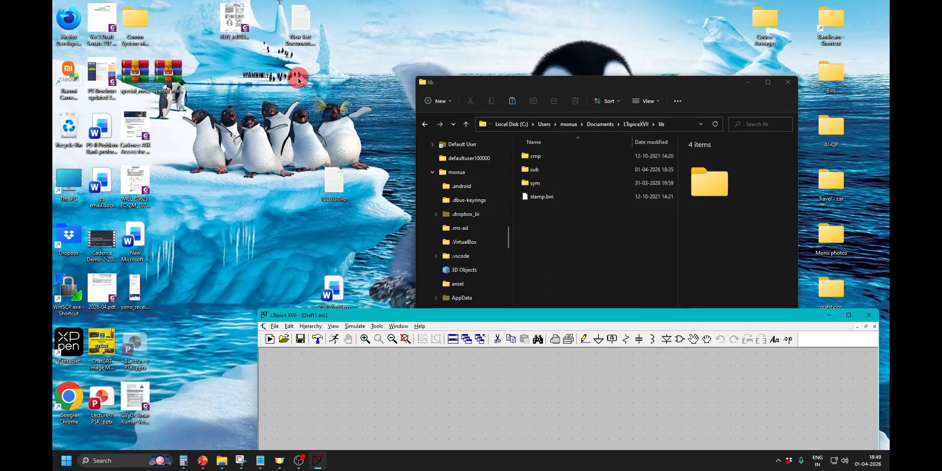
click(332, 184)
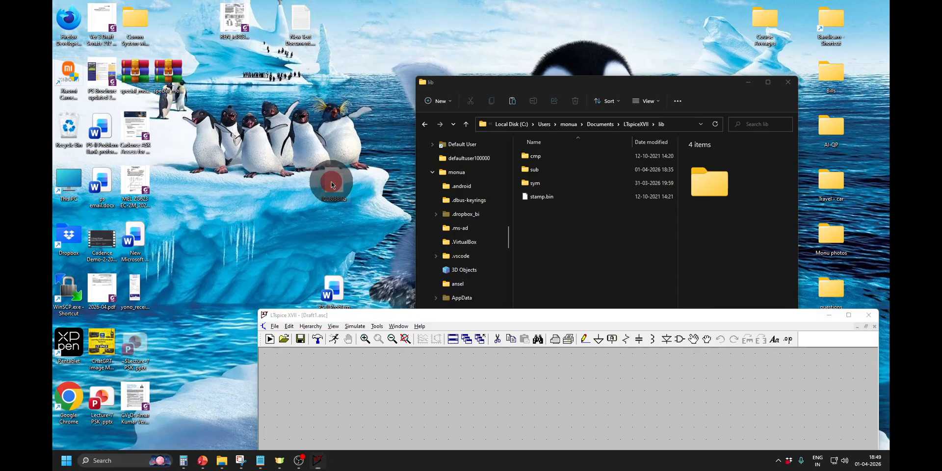
click(548, 205)
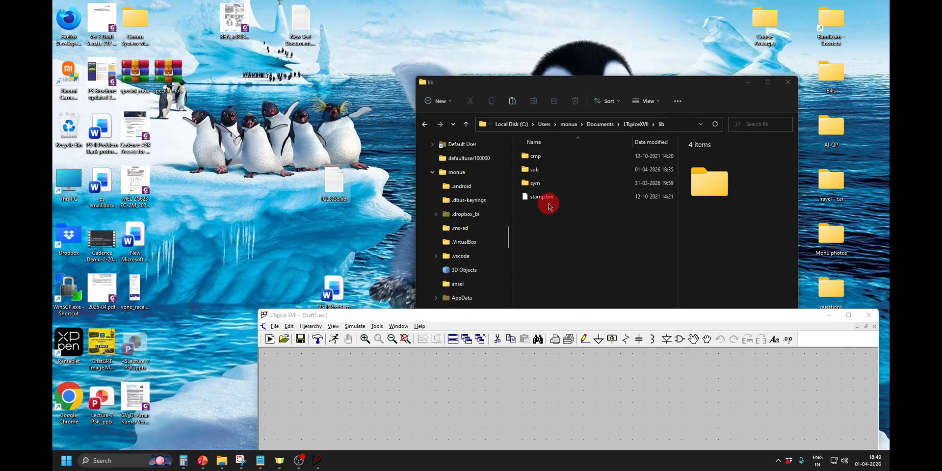
click(545, 202)
click(321, 184)
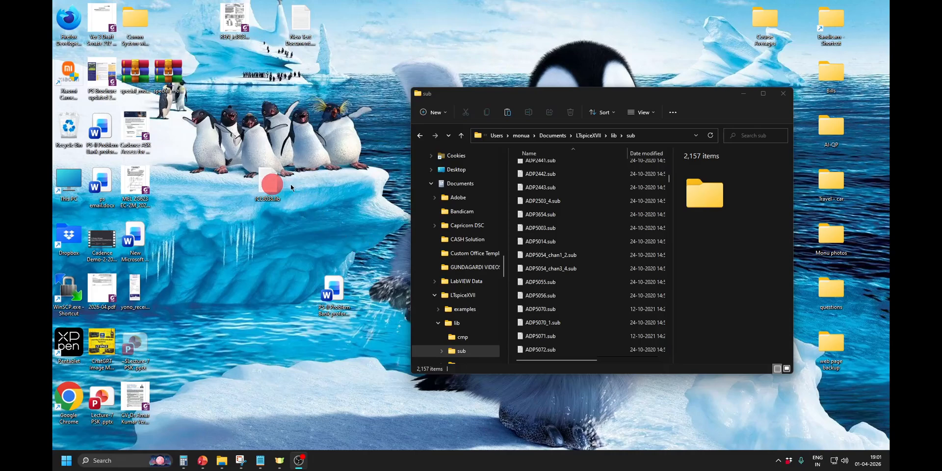
In File Explorer, go back to the LTspiceXVII folder and open its lib\sub subfolder.
click(591, 137)
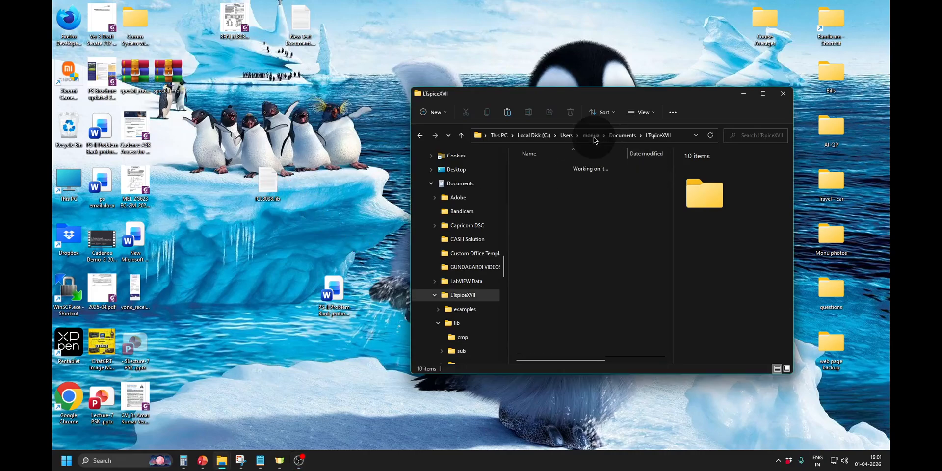
click(543, 182)
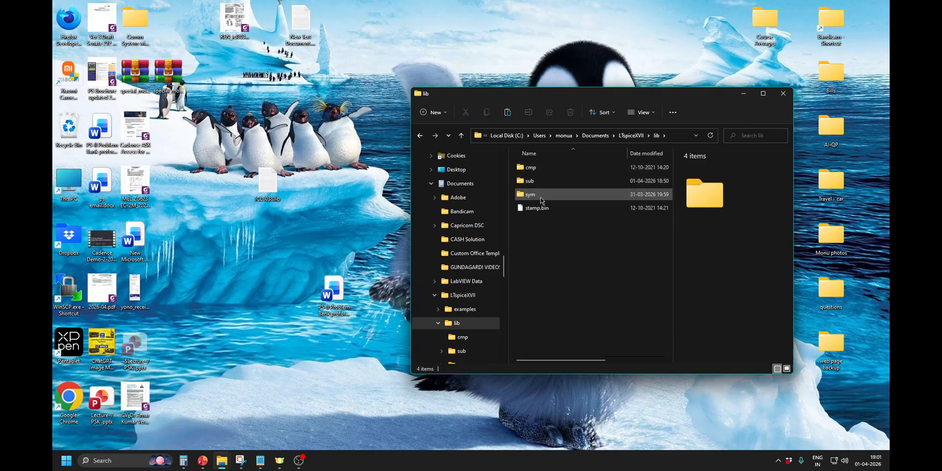
mouse_move(543, 186)
click(542, 183)
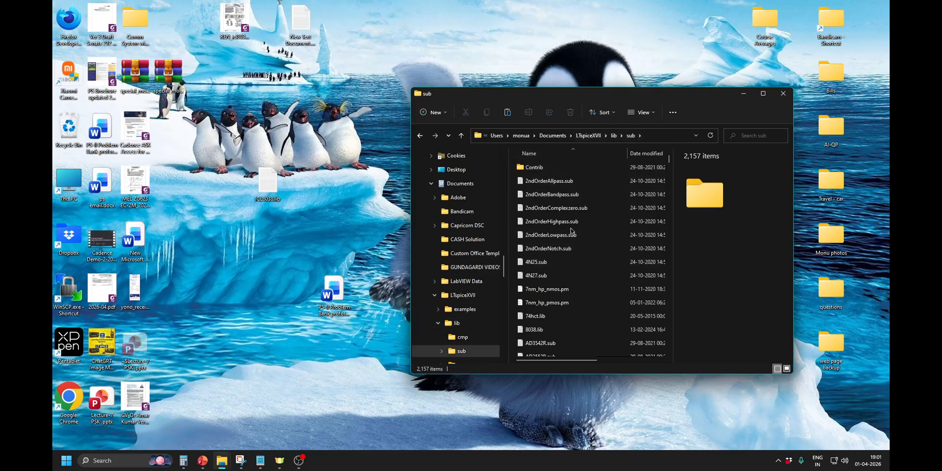
scroll(570, 233, down, 15)
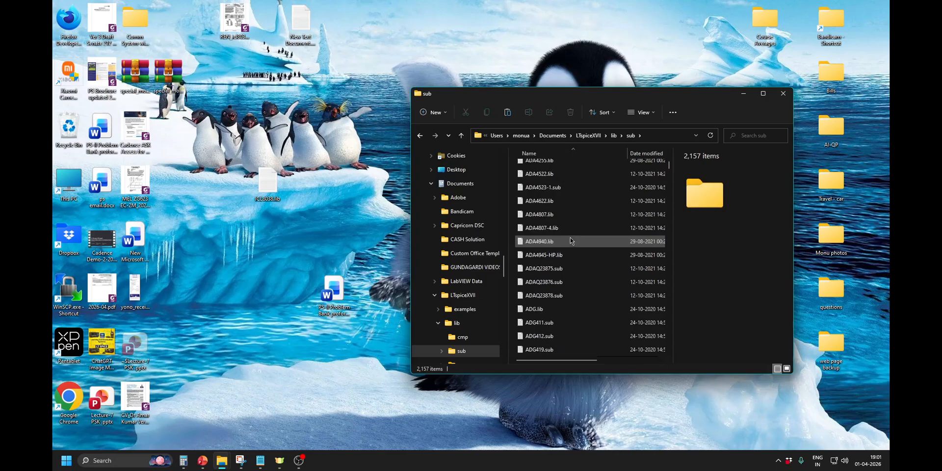
scroll(570, 240, down, 2)
Move ICL8038.lib from the desktop into the sub folder, replacing the existing file, and close the folder window.
click(267, 185)
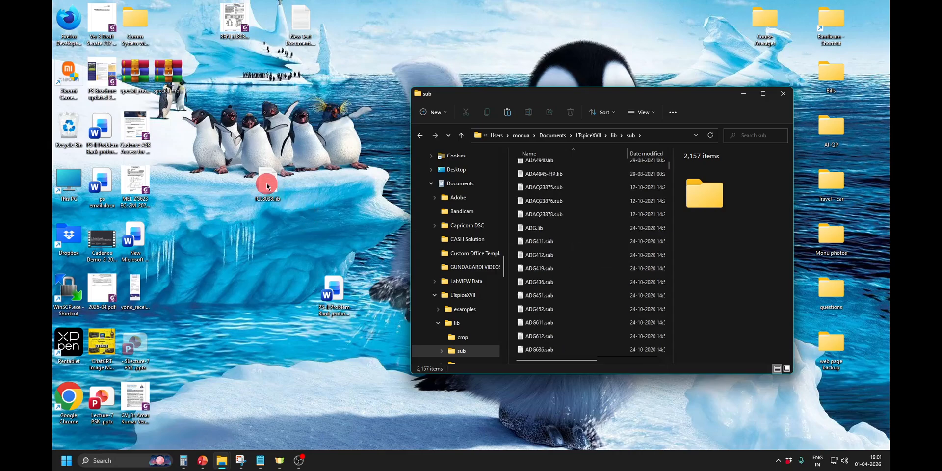
drag(267, 183, 585, 303)
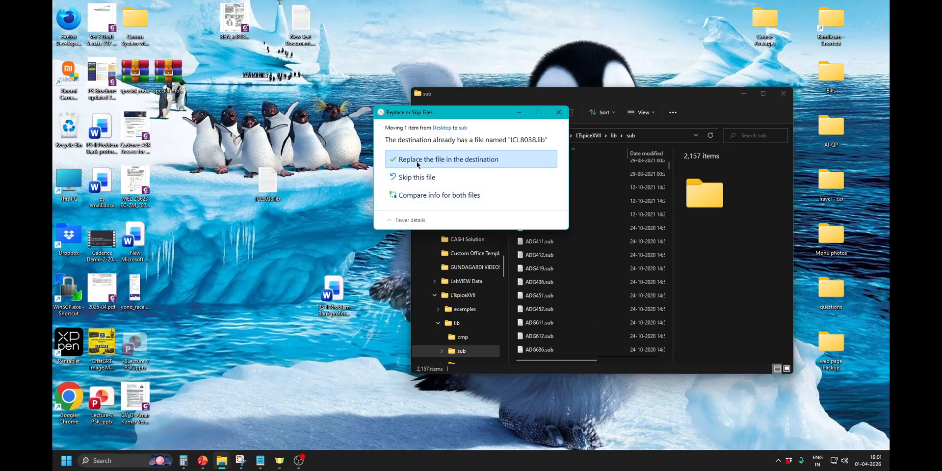
click(420, 161)
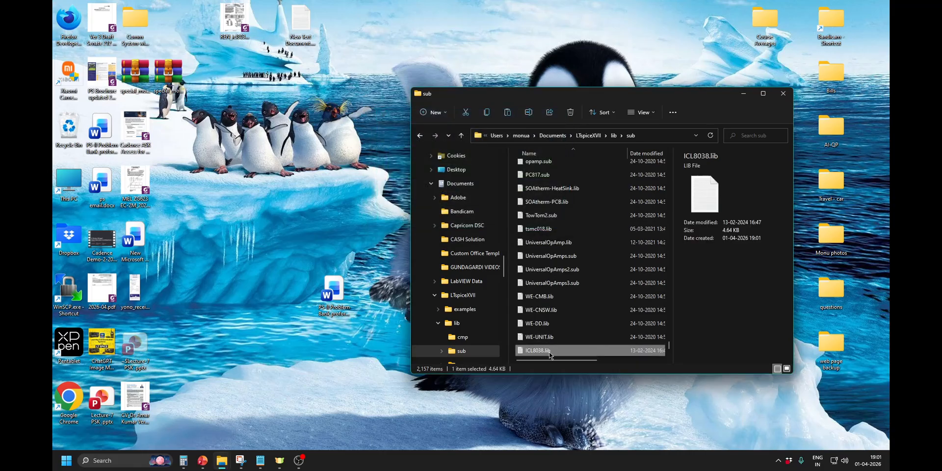
click(782, 94)
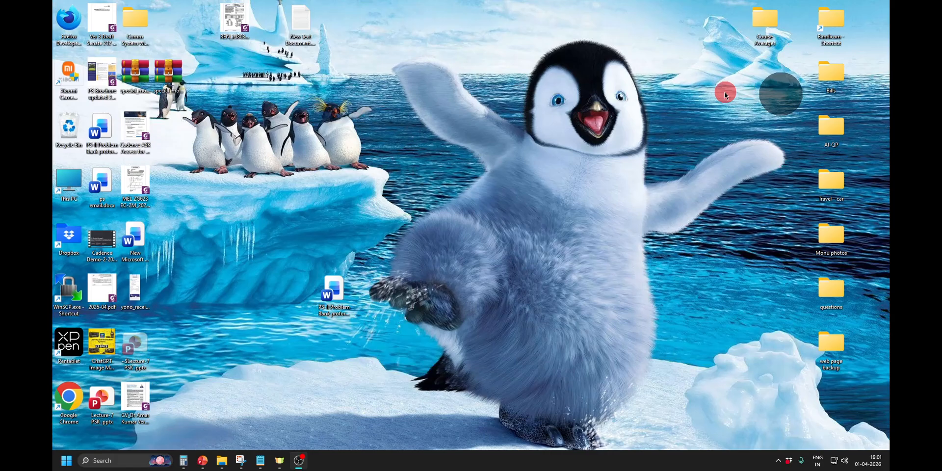
Find LTspice XVII through the Windows search and launch it.
click(66, 467)
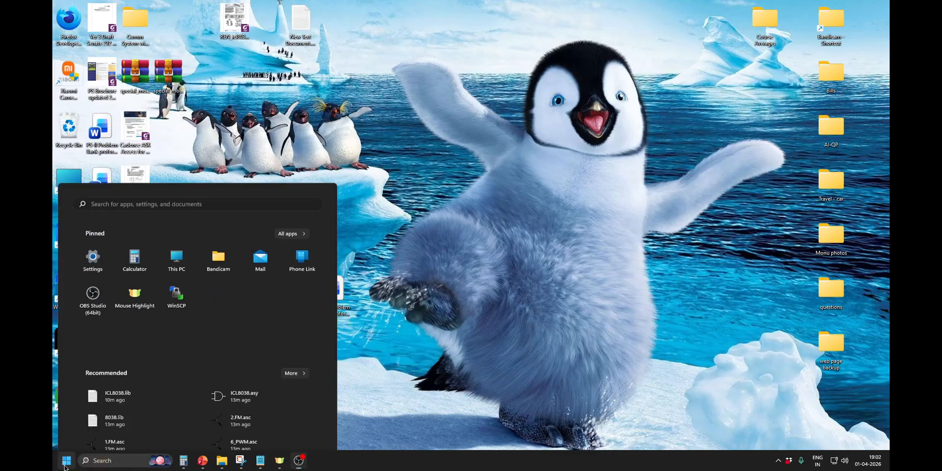
text(lt)
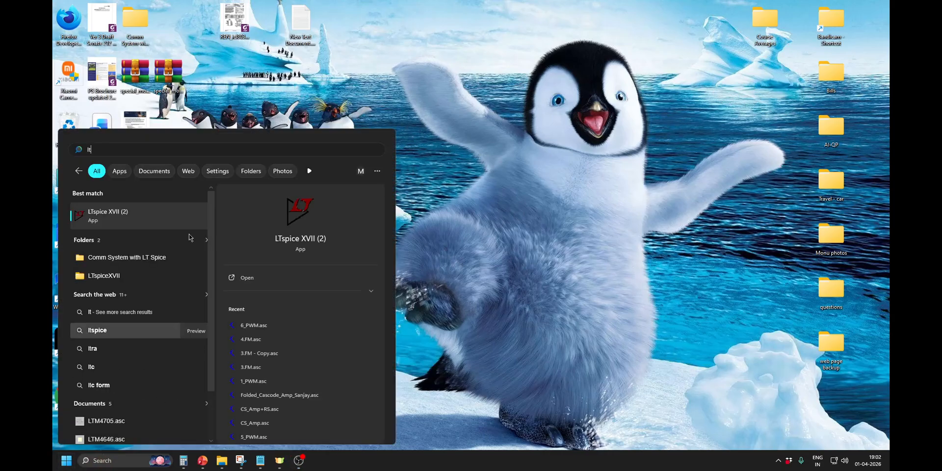
key(Return)
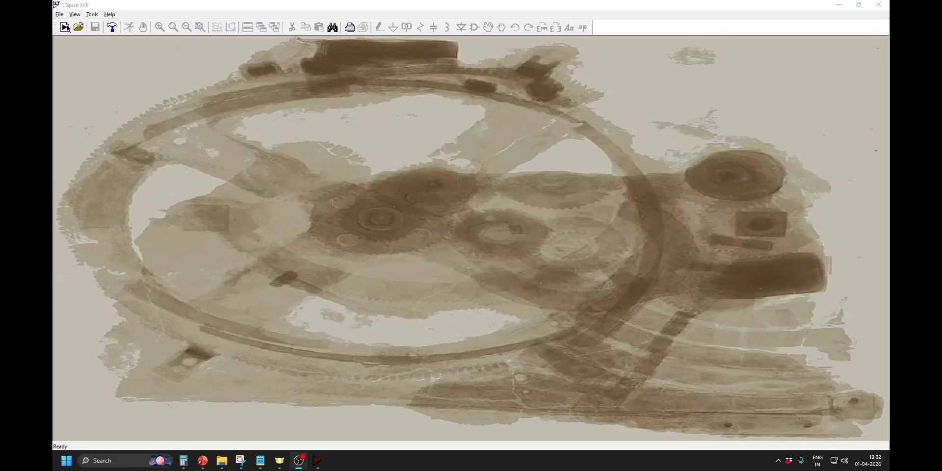
Browse for an existing file in LTspiceXVII\lib\sub with the file type filter set to All Files.
click(59, 15)
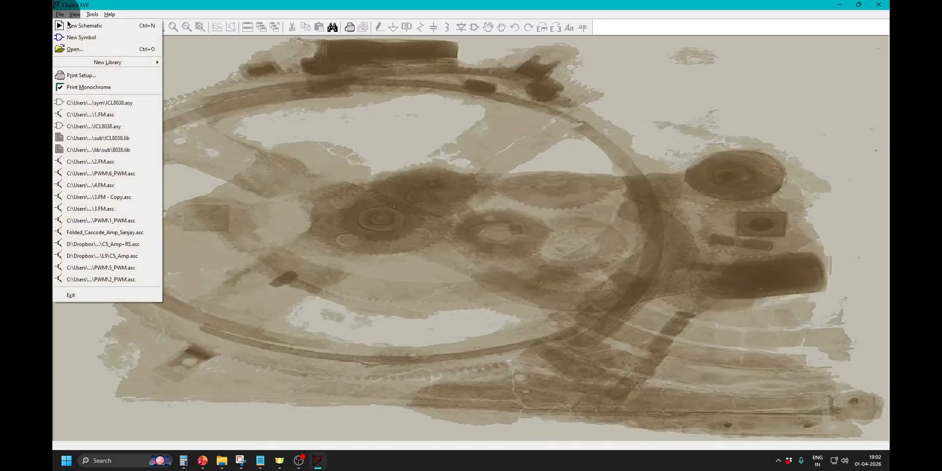
click(74, 49)
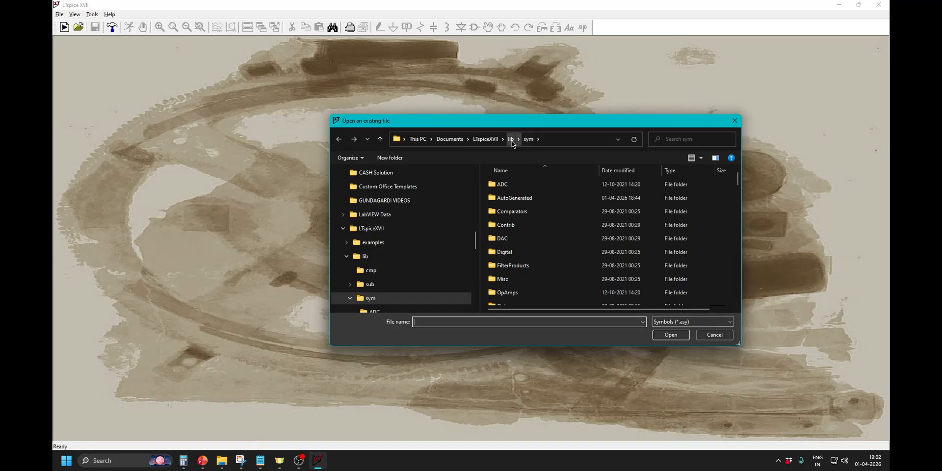
click(511, 139)
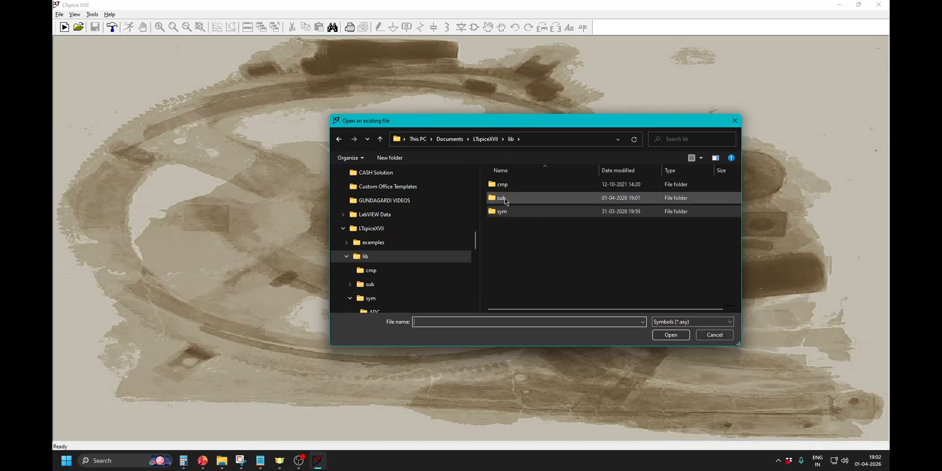
double_click(506, 199)
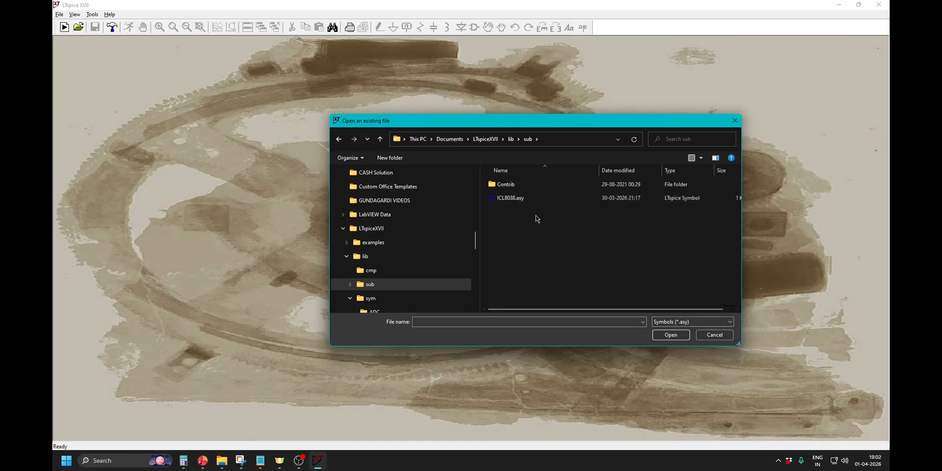
click(728, 322)
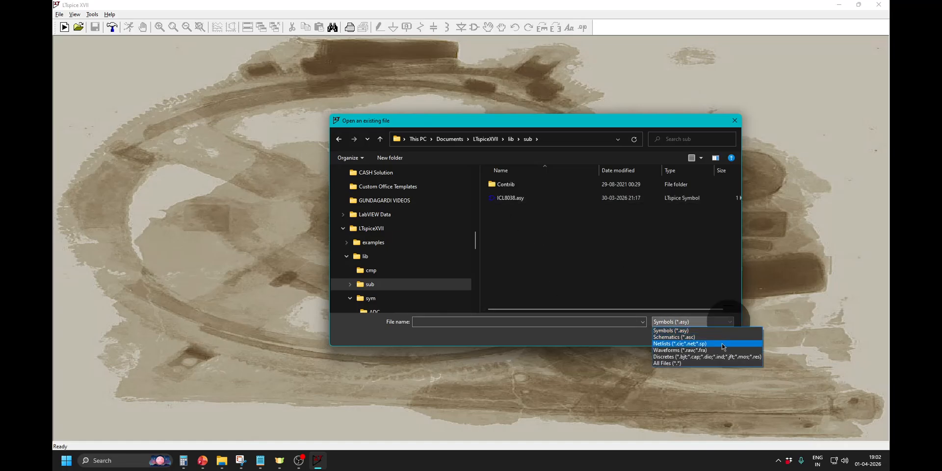
click(714, 363)
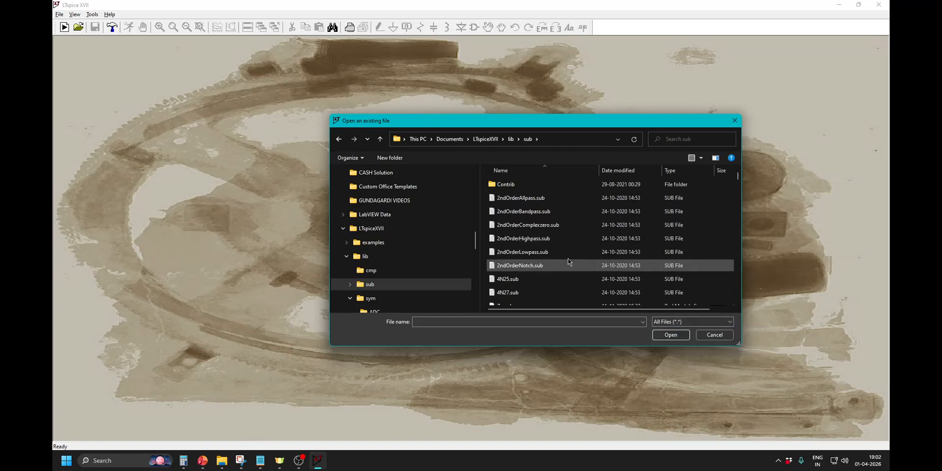
Locate ICL8038.lib in the sub folder's file list and open it.
scroll(563, 253, down, 2)
scroll(564, 252, down, 8)
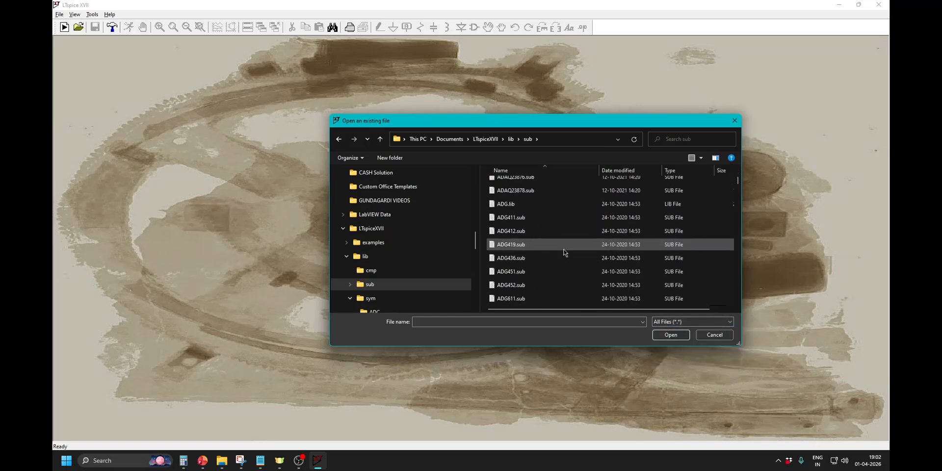
scroll(564, 253, down, 10)
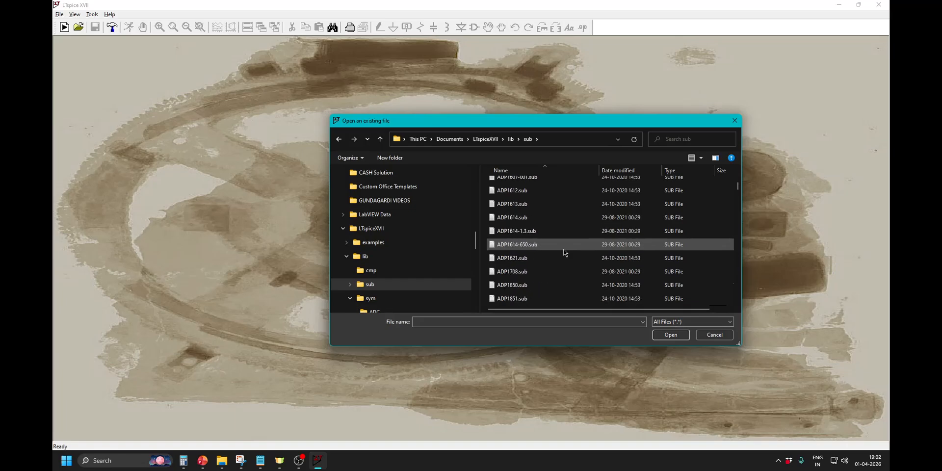
mouse_move(737, 190)
mouse_down()
mouse_move(738, 206)
mouse_move(739, 191)
mouse_up()
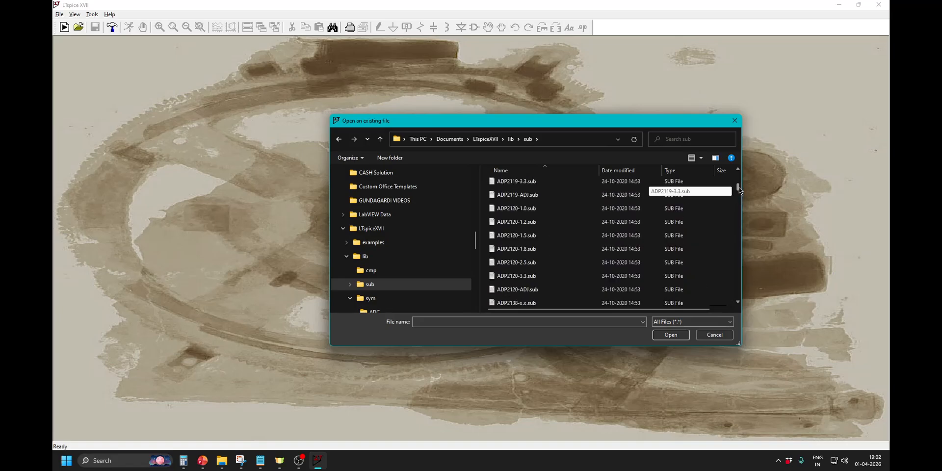
scroll(575, 274, down, 15)
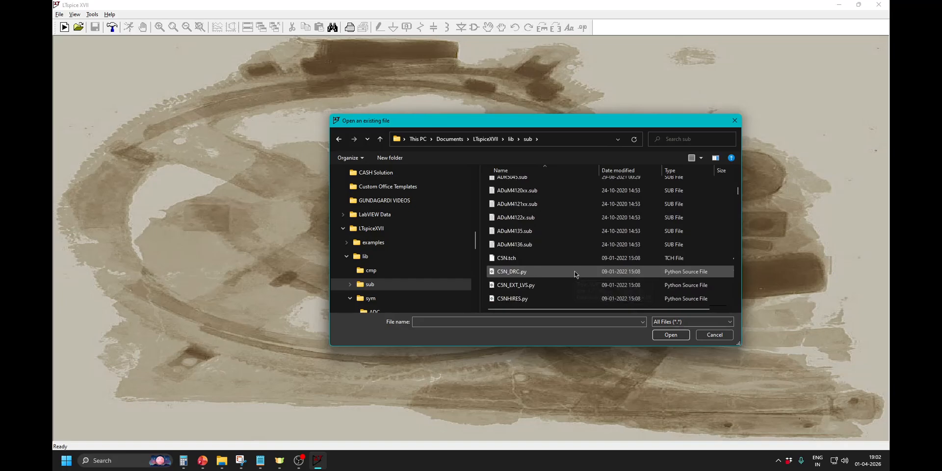
scroll(576, 273, up, 12)
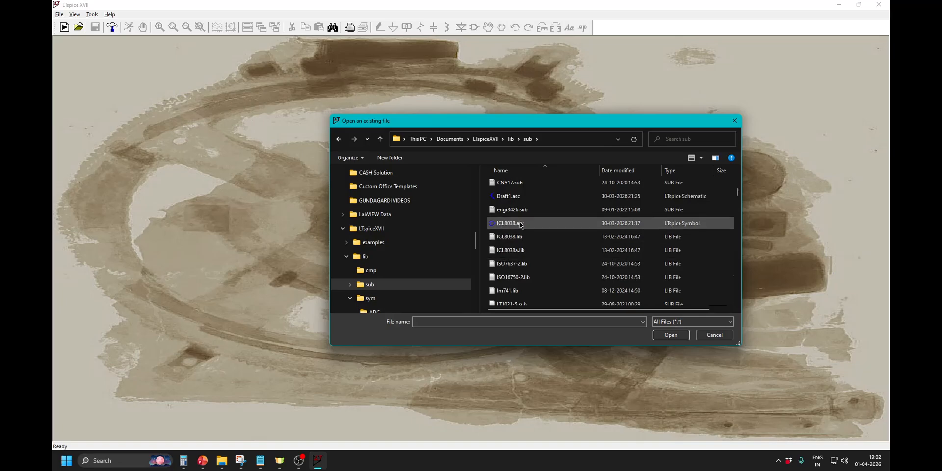
click(509, 237)
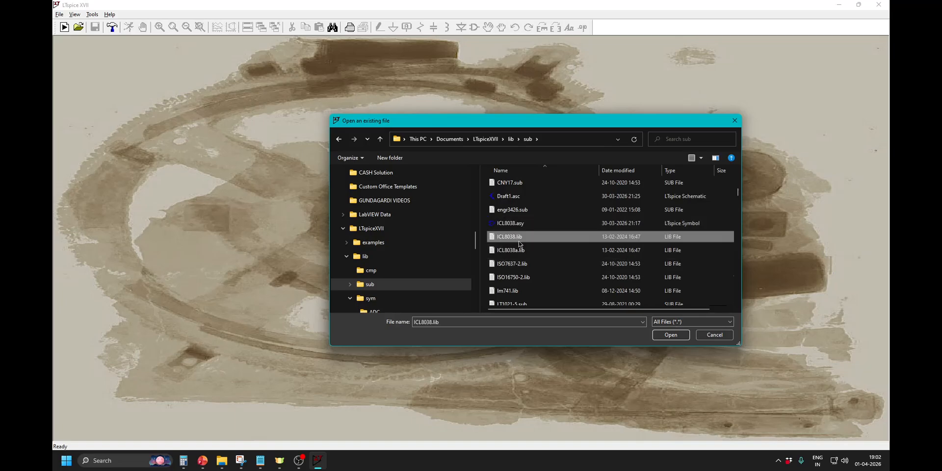
click(669, 336)
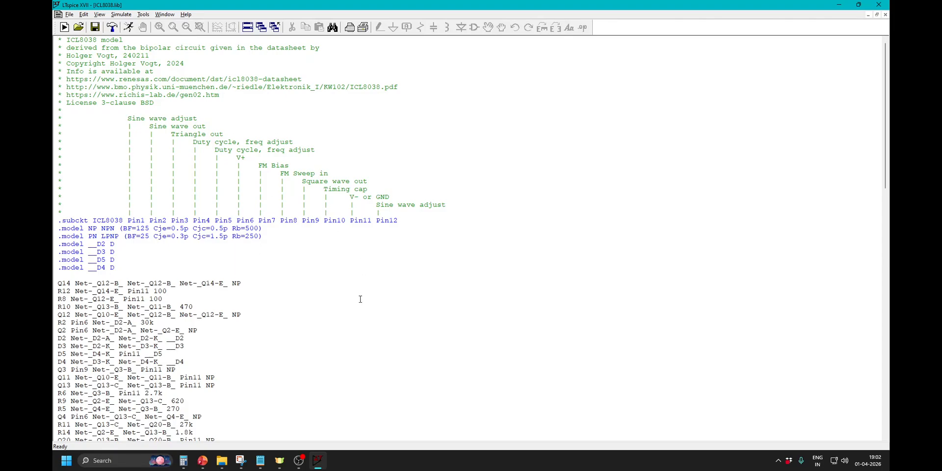
click(318, 461)
click(318, 460)
click(72, 16)
click(100, 38)
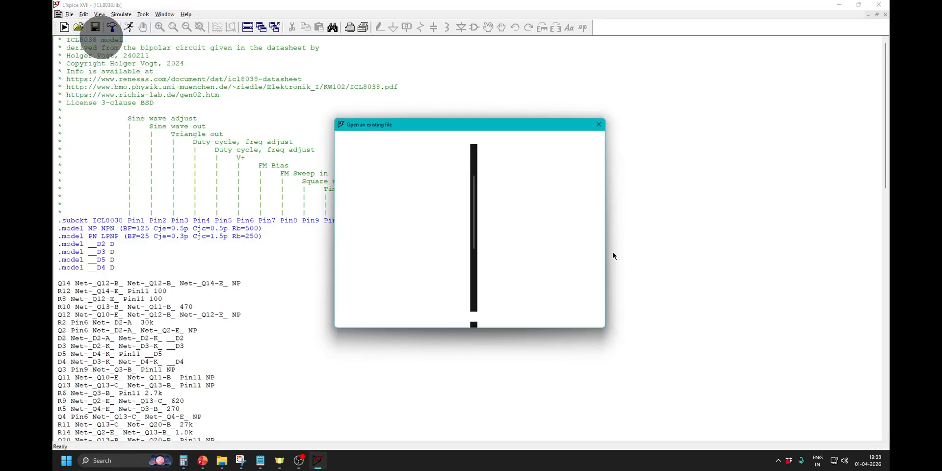
click(729, 322)
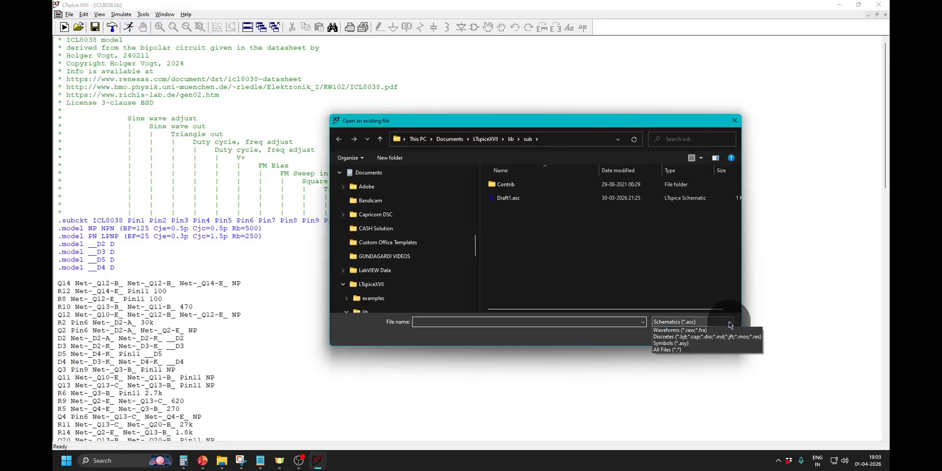
click(713, 363)
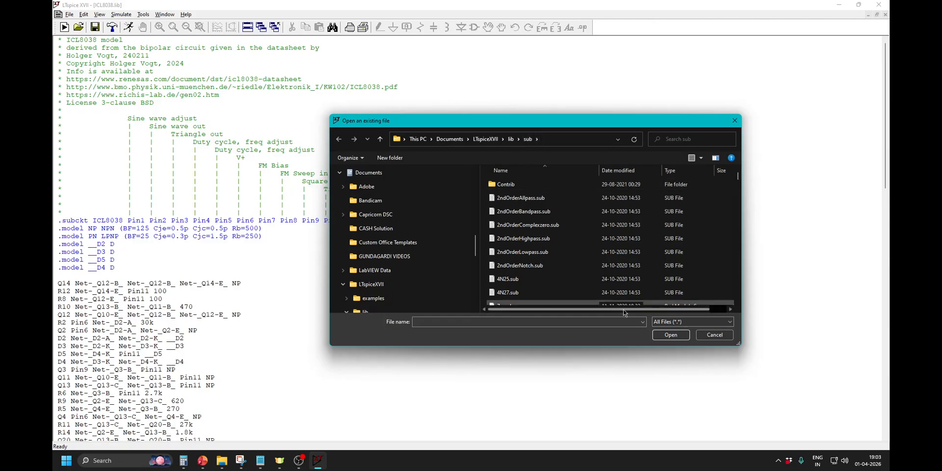
click(670, 335)
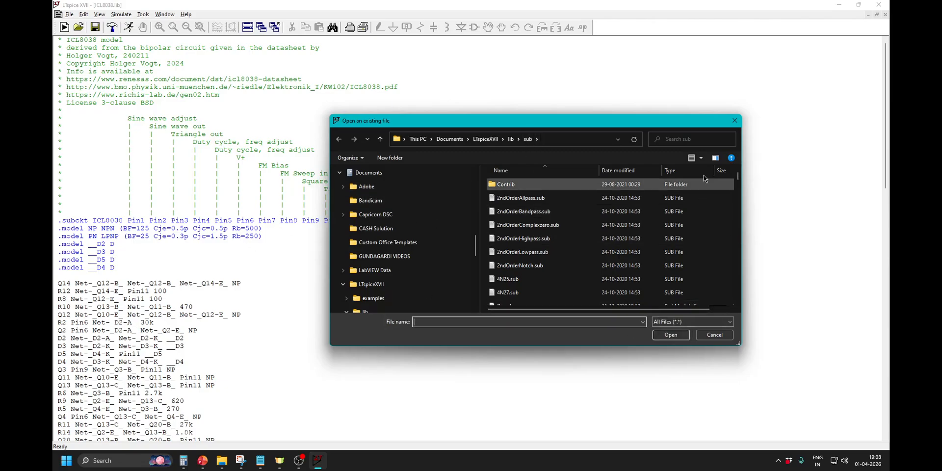
click(734, 120)
Automatically create a schematic symbol from the .subckt ICL8038 line of the library file.
right_click(331, 219)
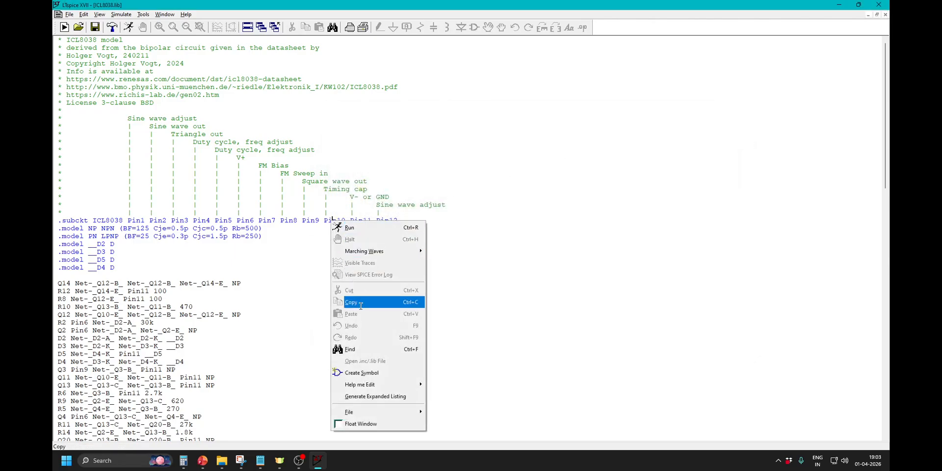
click(367, 374)
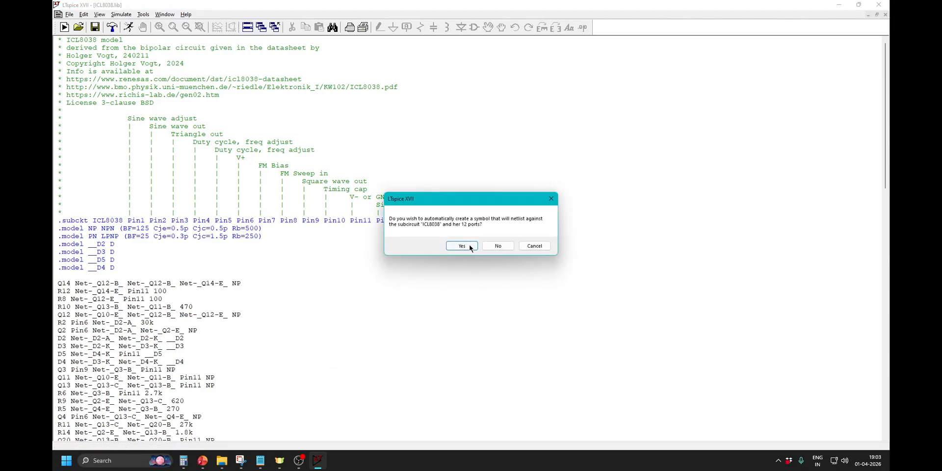
click(464, 246)
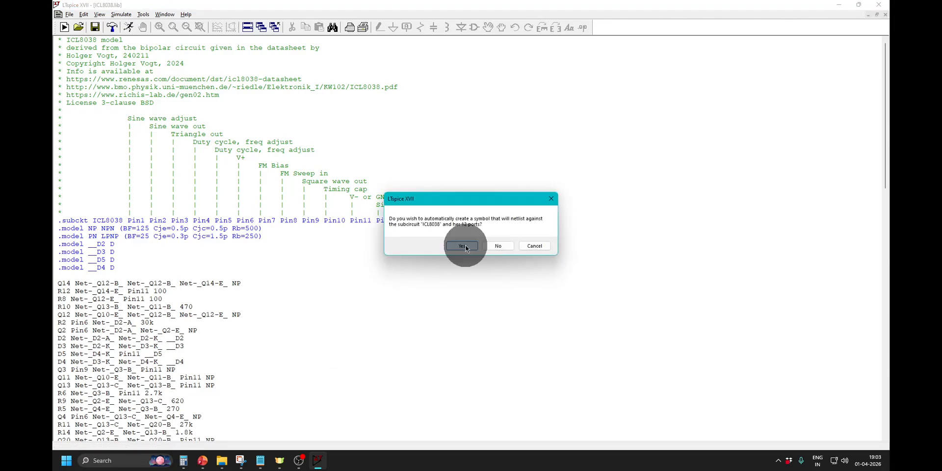
click(470, 255)
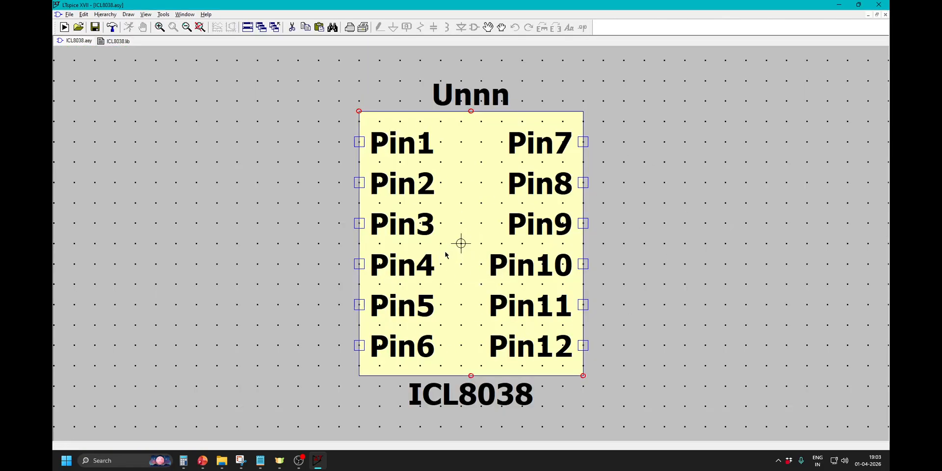
Save the generated symbol as ICL8038.asy in the LTspiceXVII\lib\sym\AutoGenerated folder, then close the symbol.
click(69, 14)
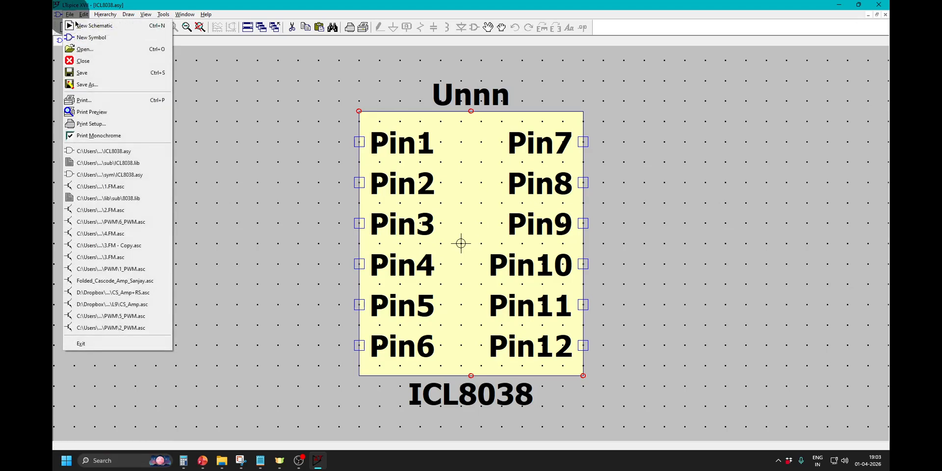
click(93, 84)
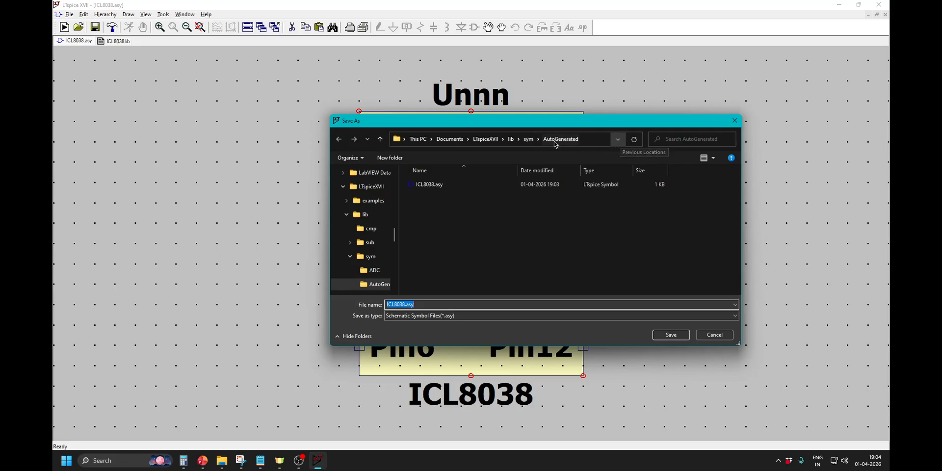
click(619, 141)
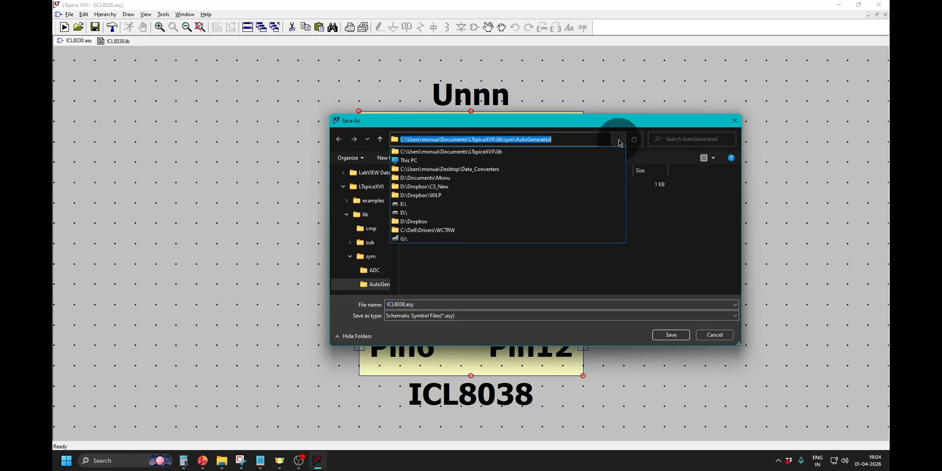
click(584, 137)
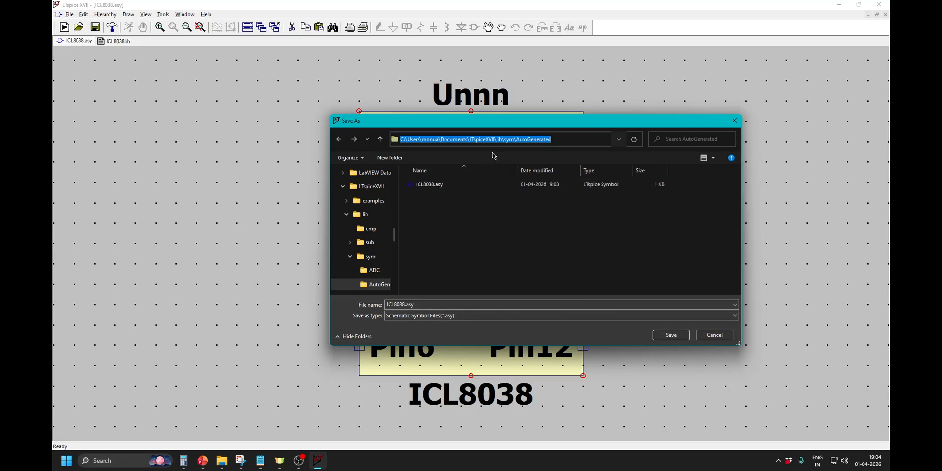
click(508, 209)
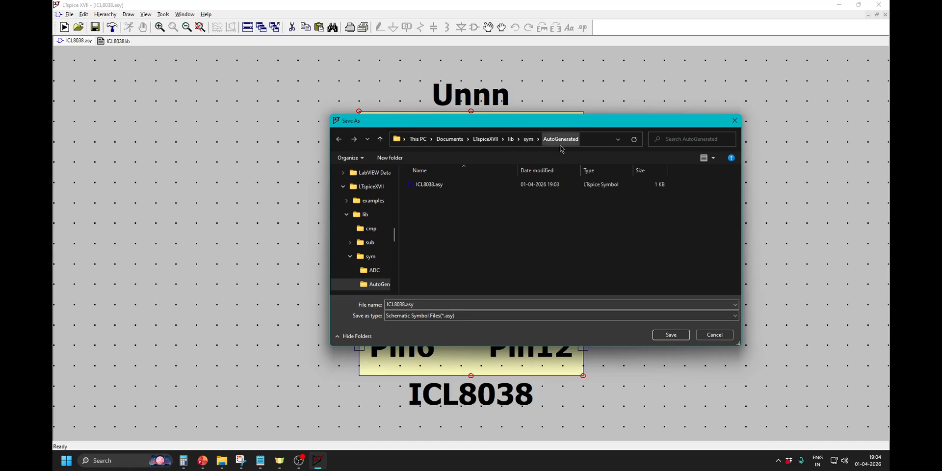
click(670, 335)
click(492, 230)
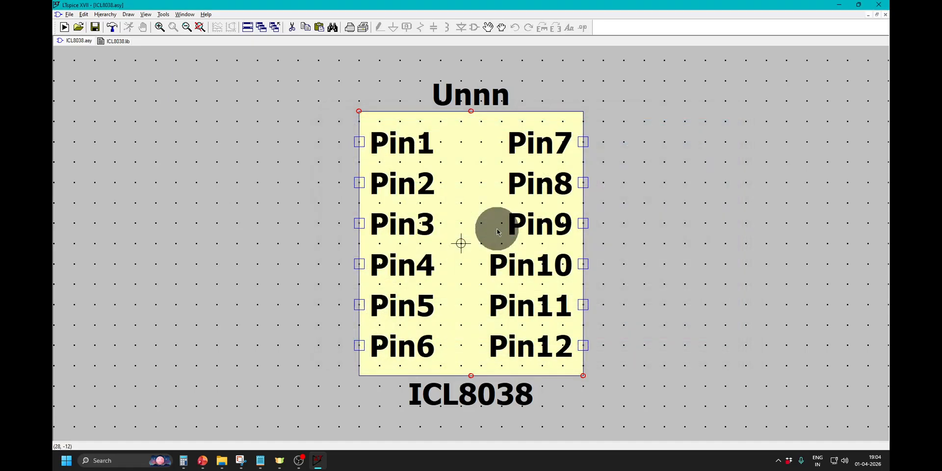
click(884, 15)
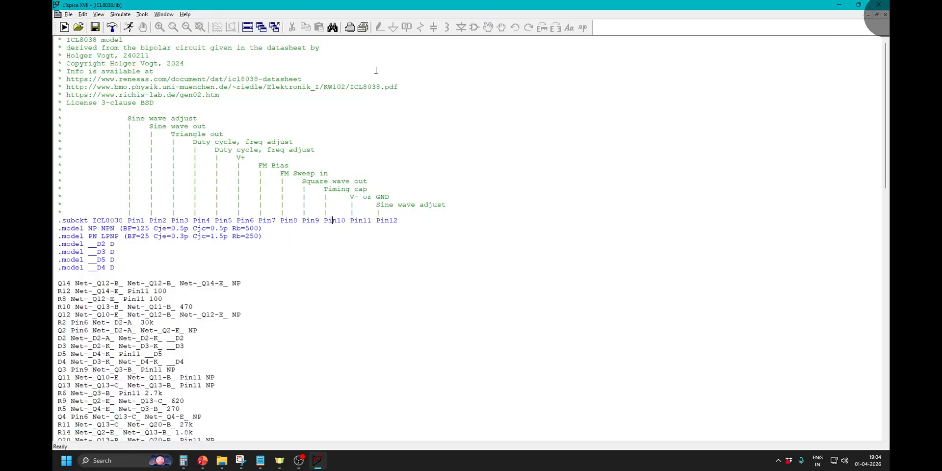
Minimize LTspice and close the leftover Bandicam and Recycle Bin folder windows.
click(838, 5)
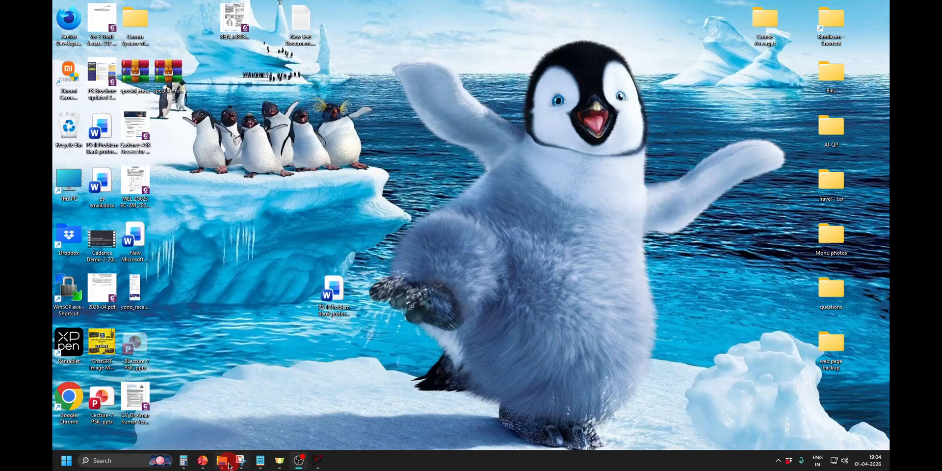
mouse_move(222, 460)
mouse_move(222, 428)
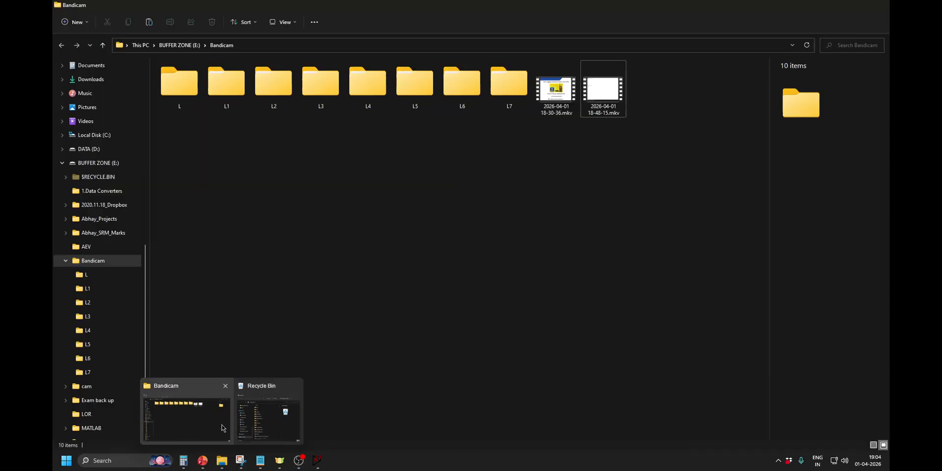
click(185, 424)
click(881, 4)
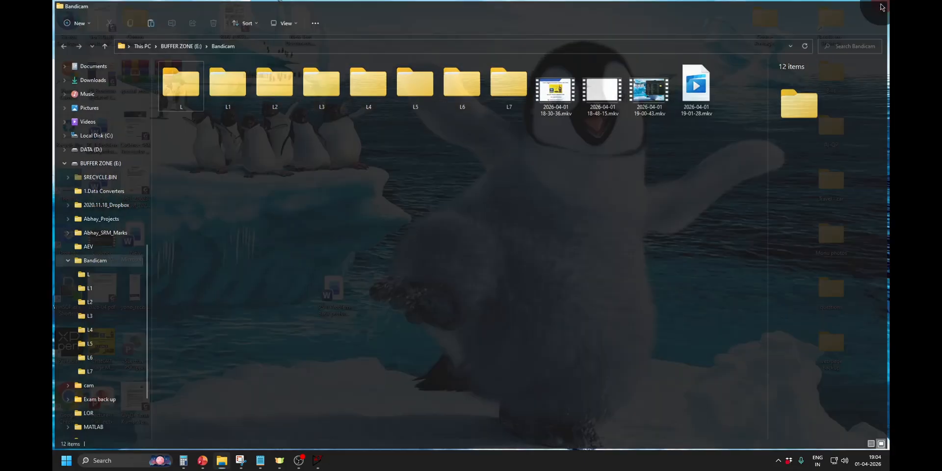
click(286, 201)
click(222, 460)
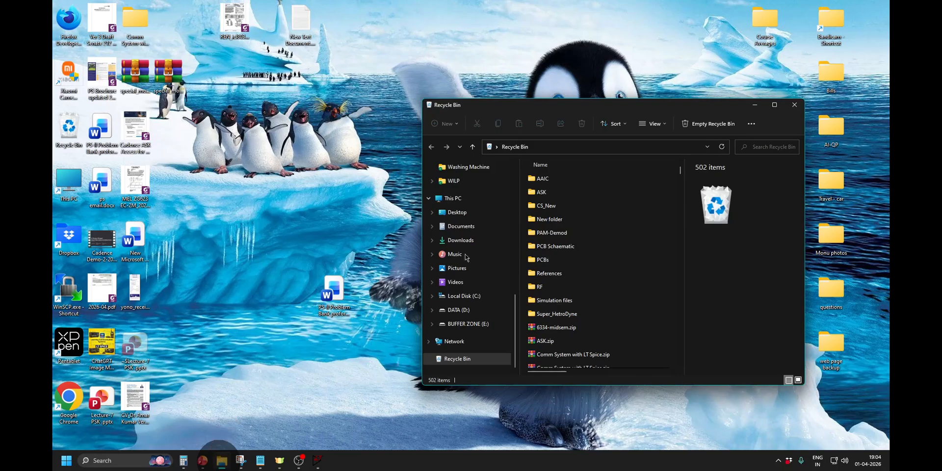
click(794, 105)
Open This PC in File Explorer and browse drive C: to the user's Documents\LTspiceXVII\lib folder.
click(78, 176)
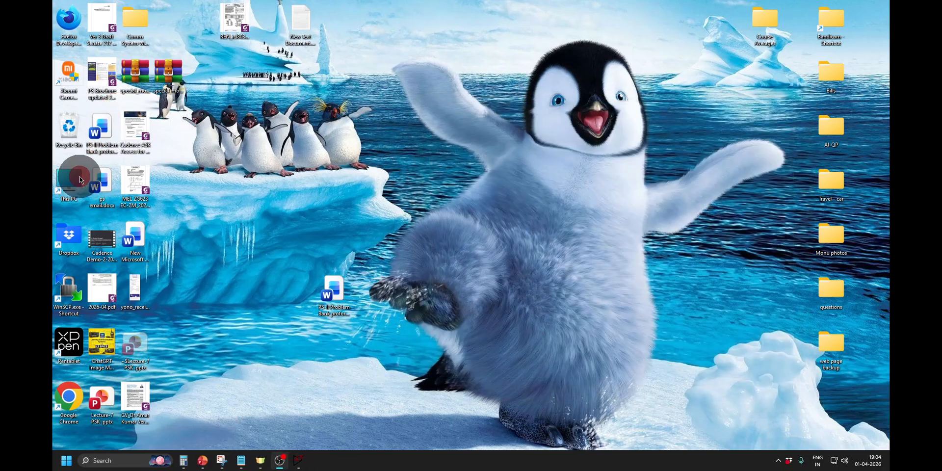
click(336, 155)
click(774, 104)
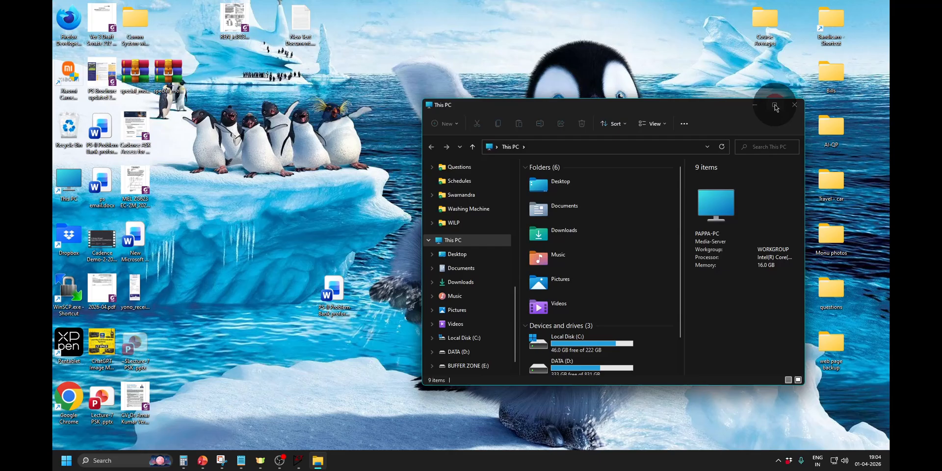
double_click(207, 149)
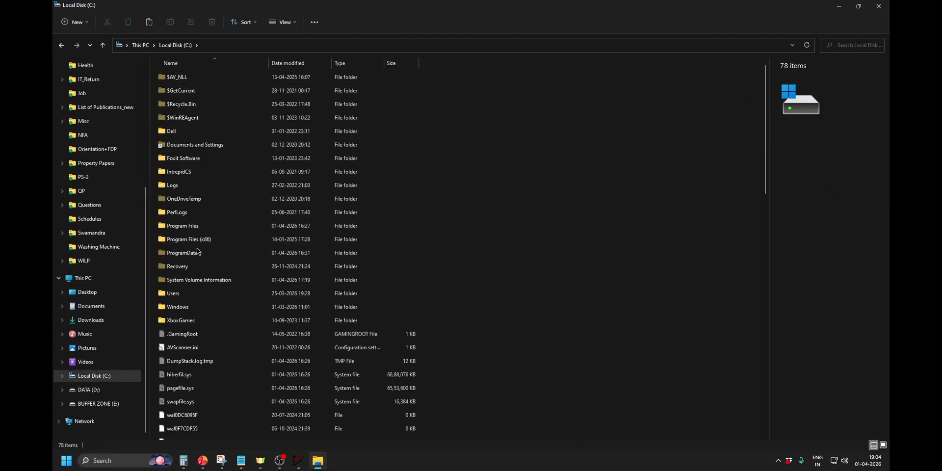
click(199, 295)
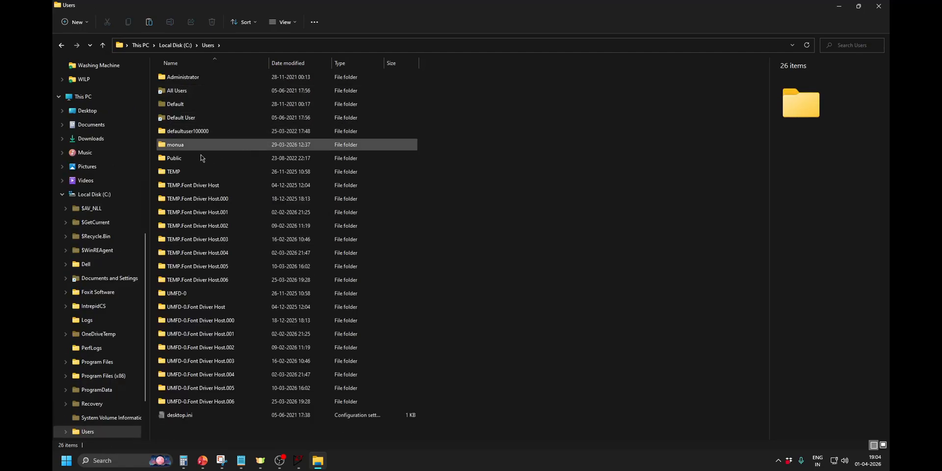
double_click(201, 146)
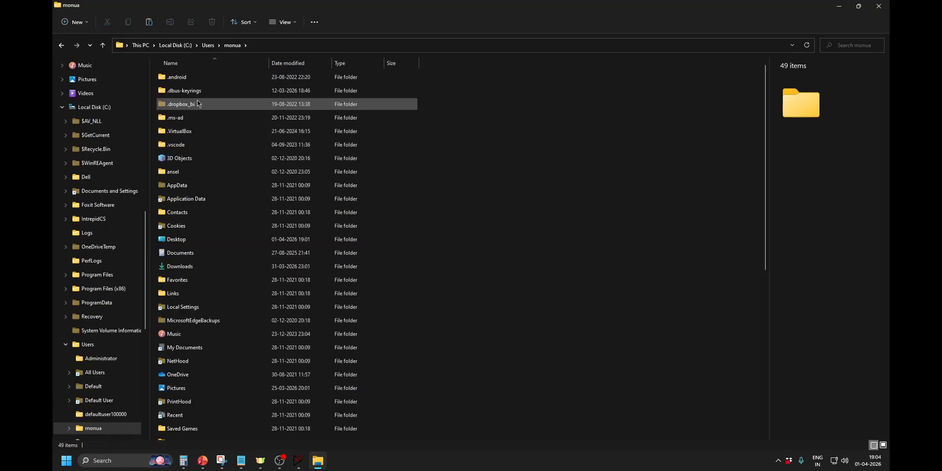
double_click(183, 252)
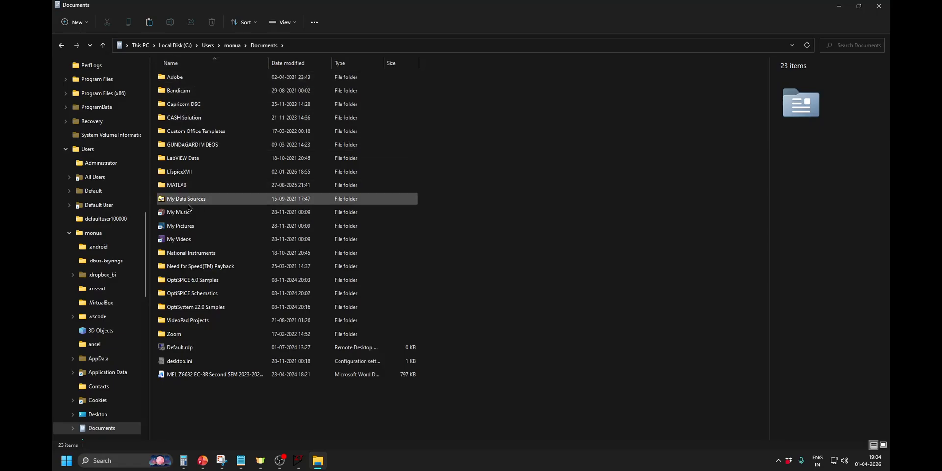
double_click(186, 173)
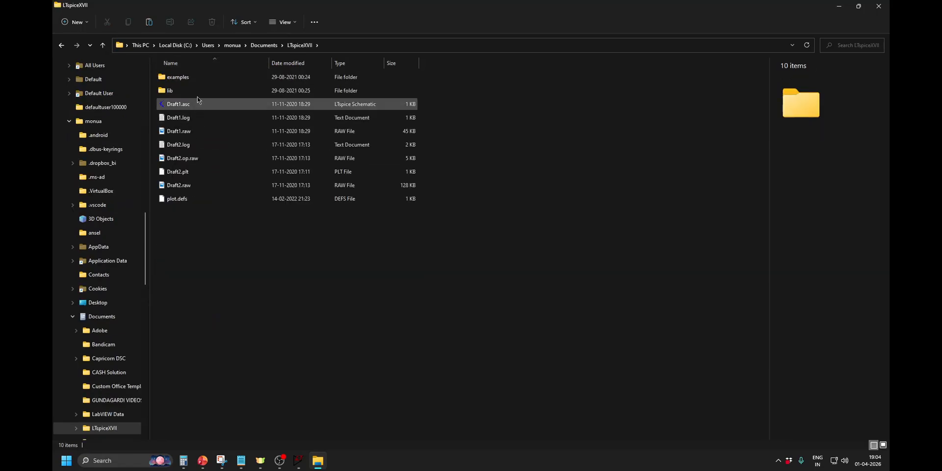
double_click(194, 90)
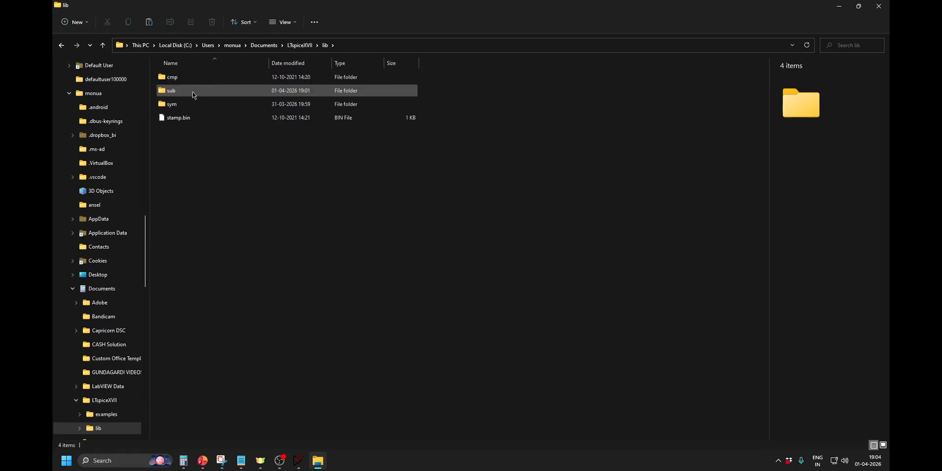
Copy ICL8038.asy from sym\AutoGenerated into the parent sym folder, replacing the existing file.
click(185, 106)
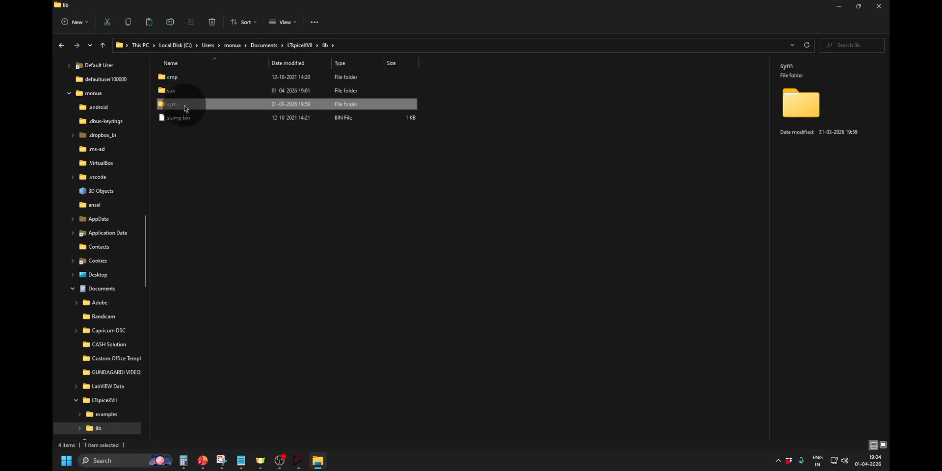
double_click(185, 107)
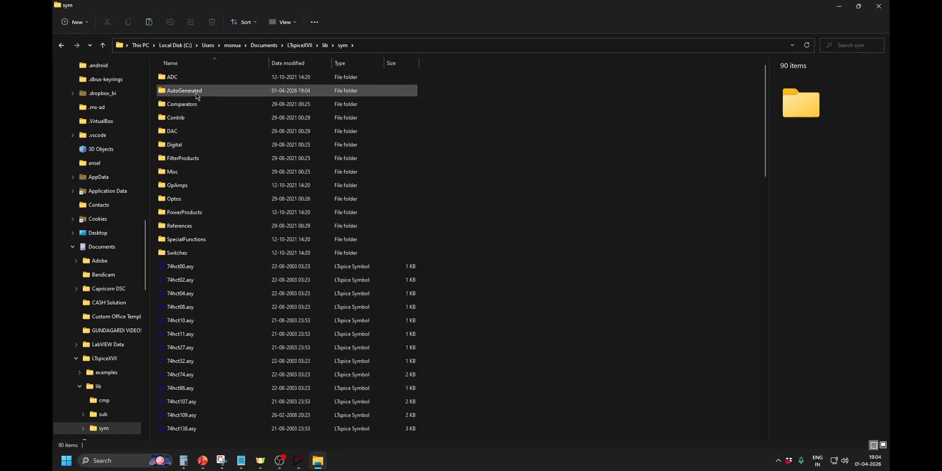
double_click(196, 96)
click(186, 84)
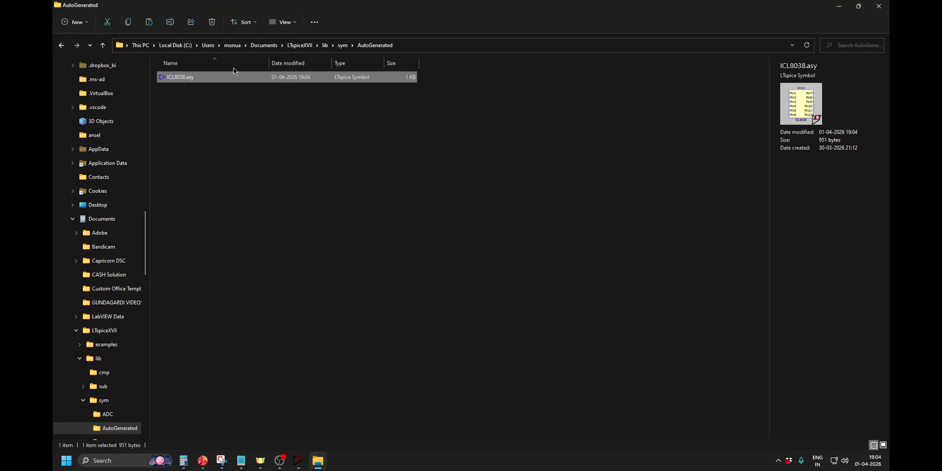
click(342, 45)
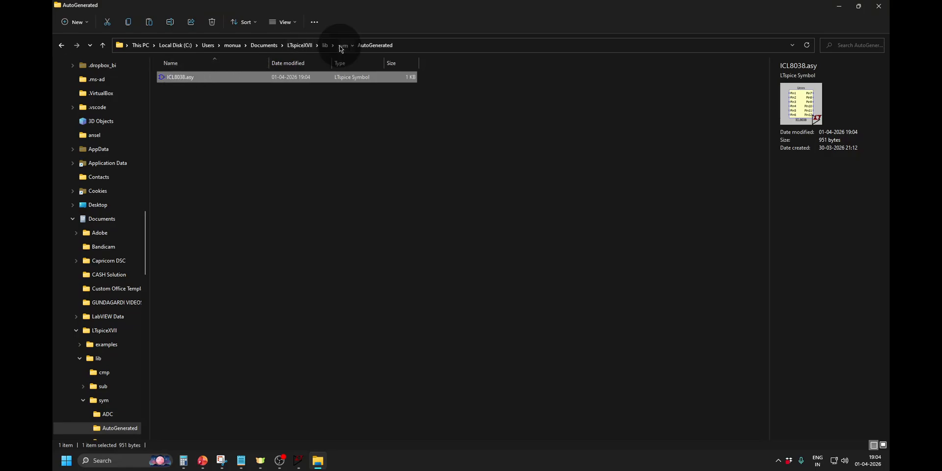
click(588, 210)
key(ctrl+v)
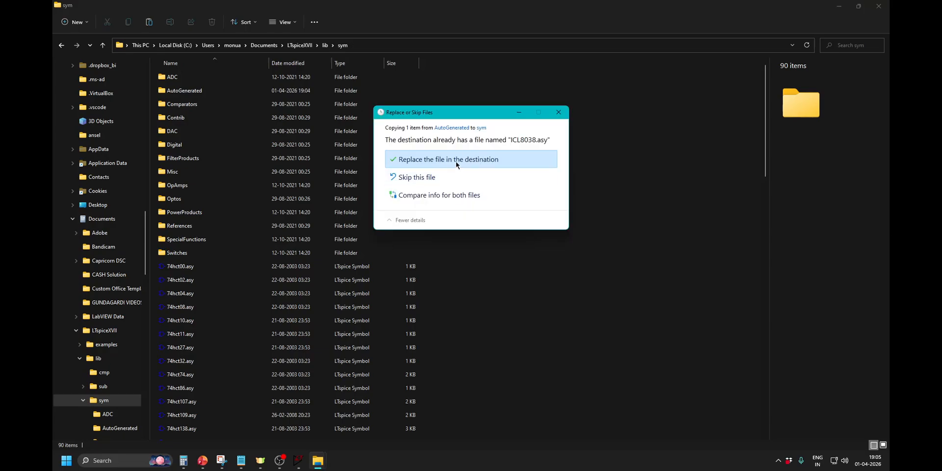
click(433, 160)
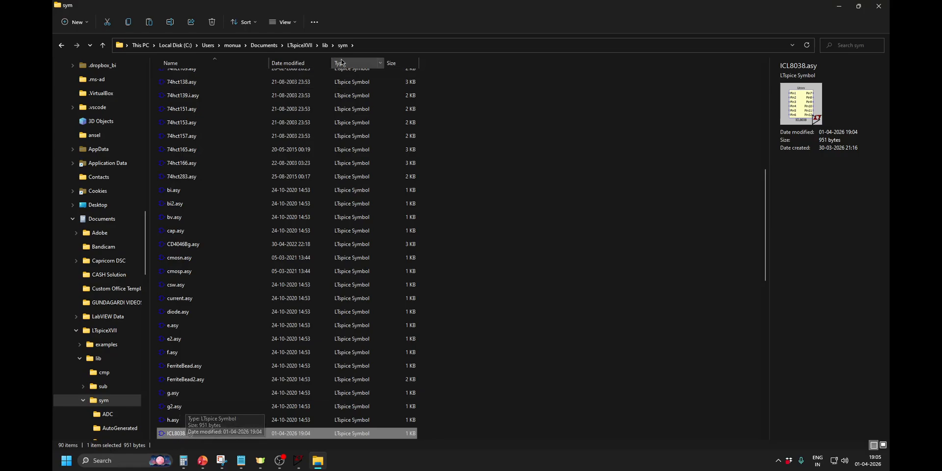
Check the sub and sym folders under lib for the ICL8038 files and close File Explorer.
click(325, 45)
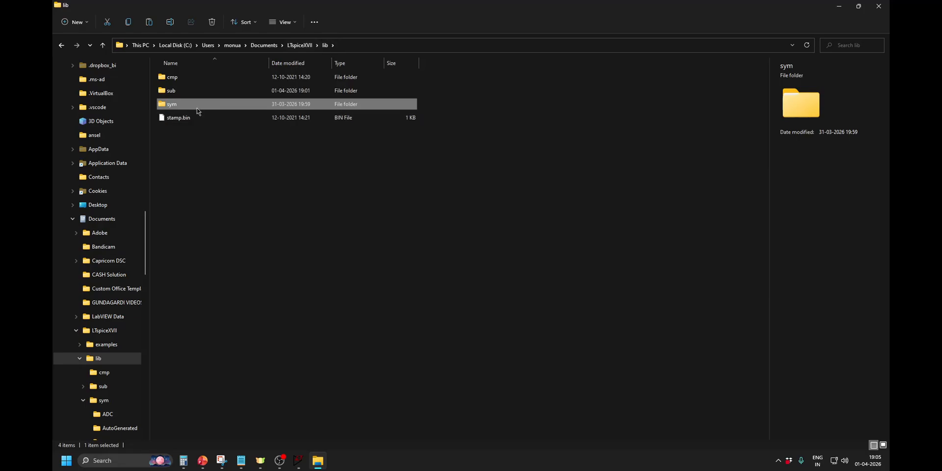
click(192, 92)
double_click(193, 92)
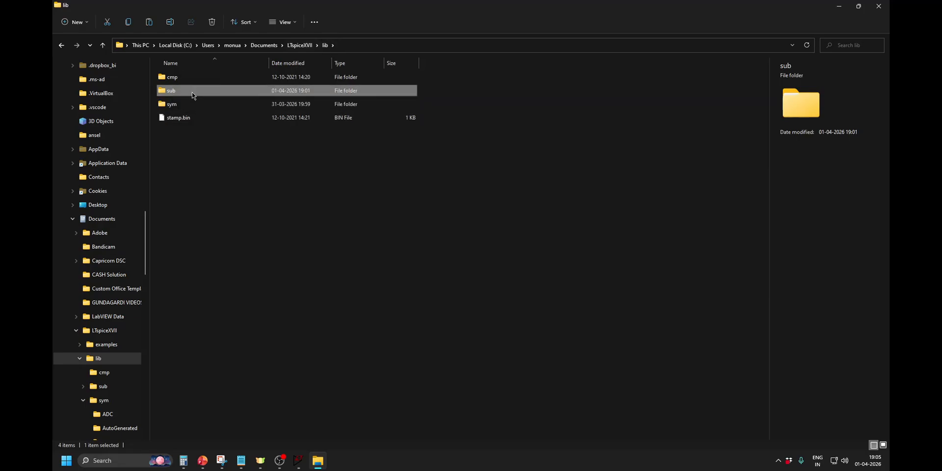
click(325, 45)
click(194, 107)
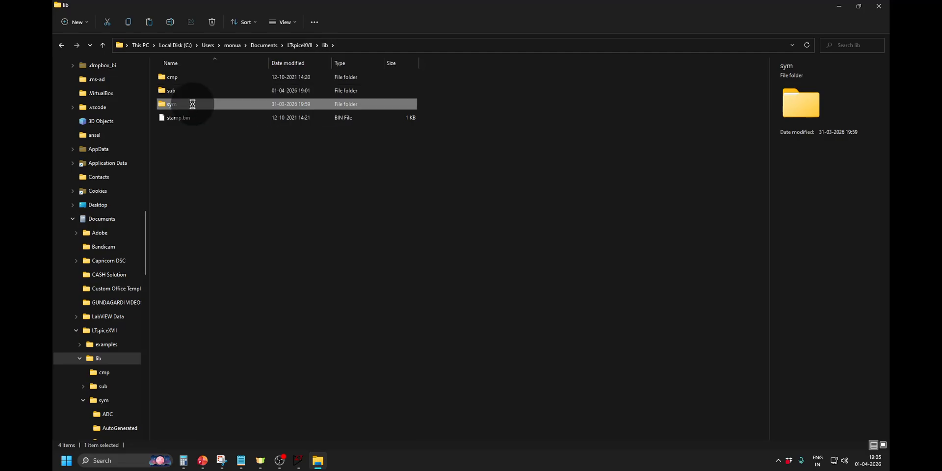
double_click(192, 104)
scroll(434, 337, down, 1)
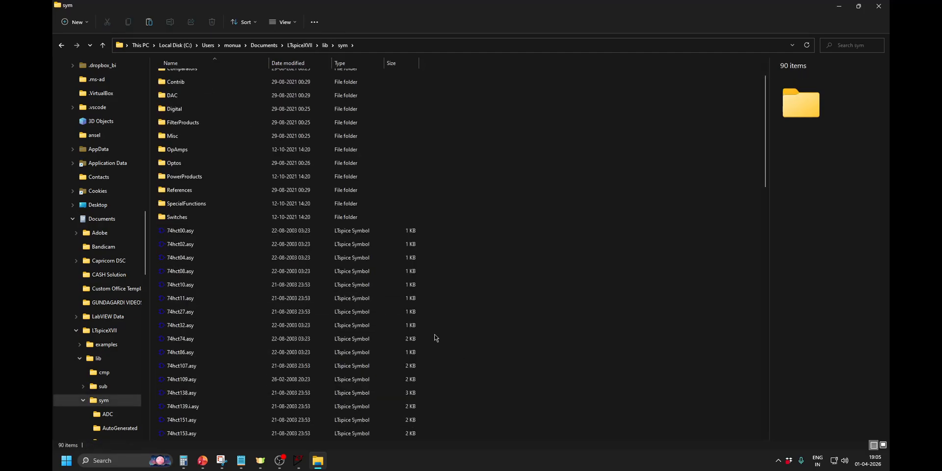
scroll(435, 338, down, 10)
click(879, 9)
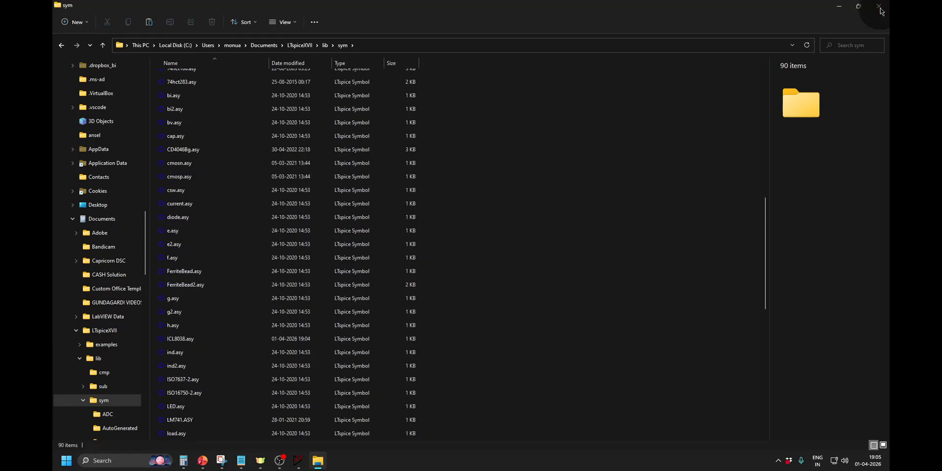
Switch back to LTspice and browse to the lib\sym folder under LTspiceXVII for opening an existing file.
click(298, 460)
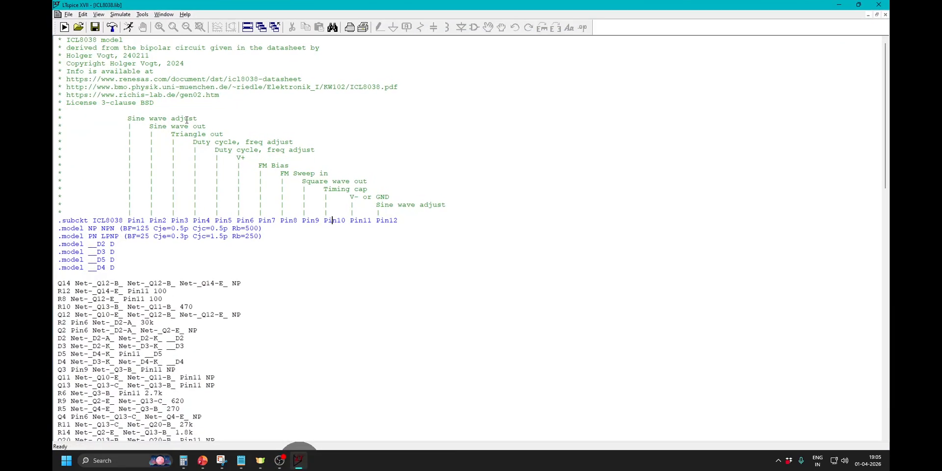
click(68, 15)
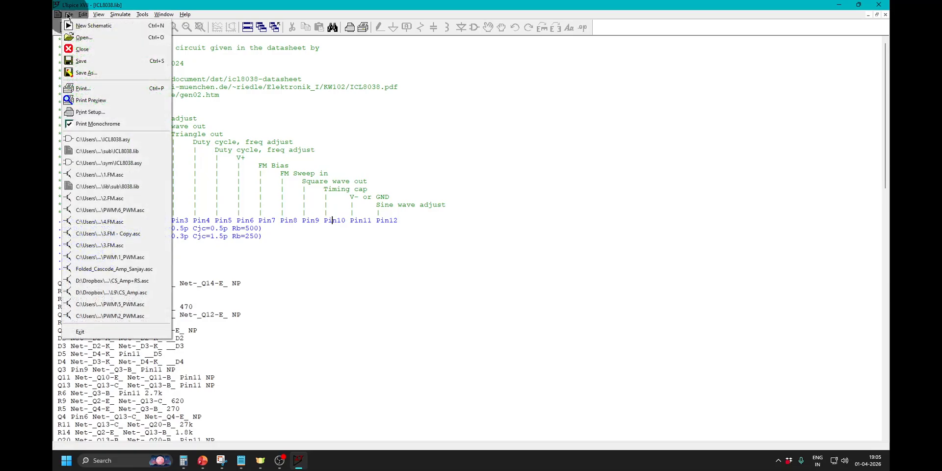
click(88, 42)
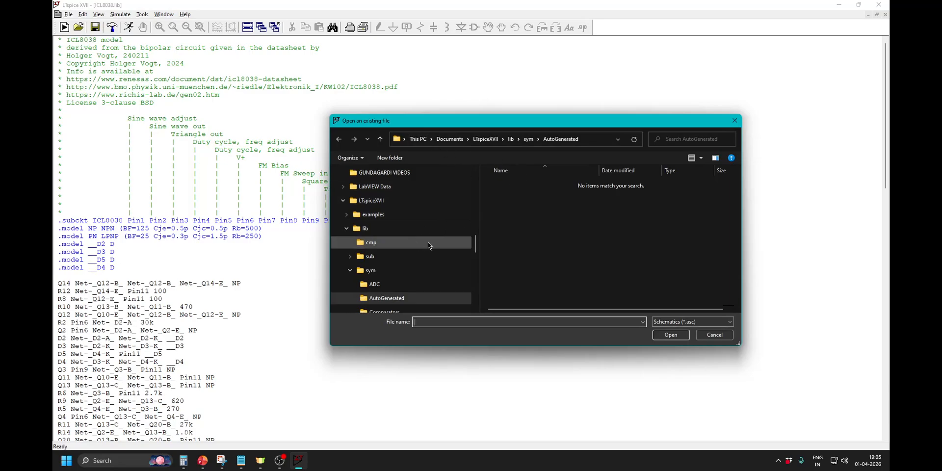
click(385, 205)
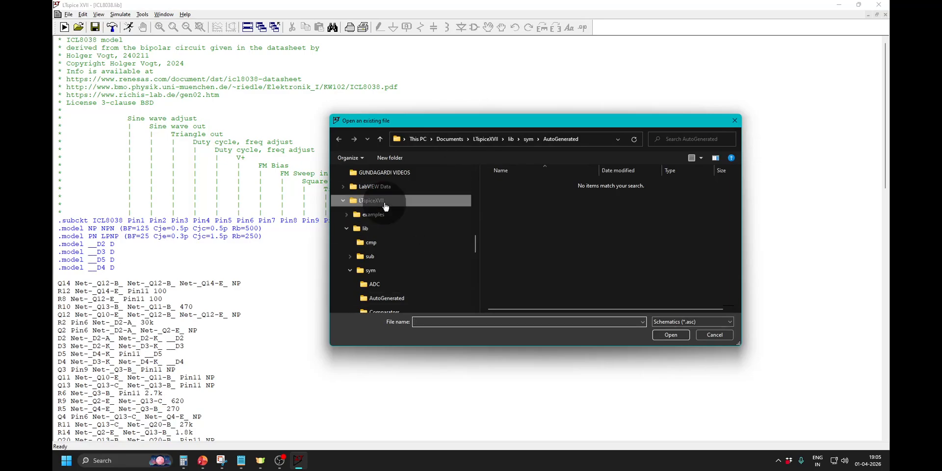
double_click(526, 199)
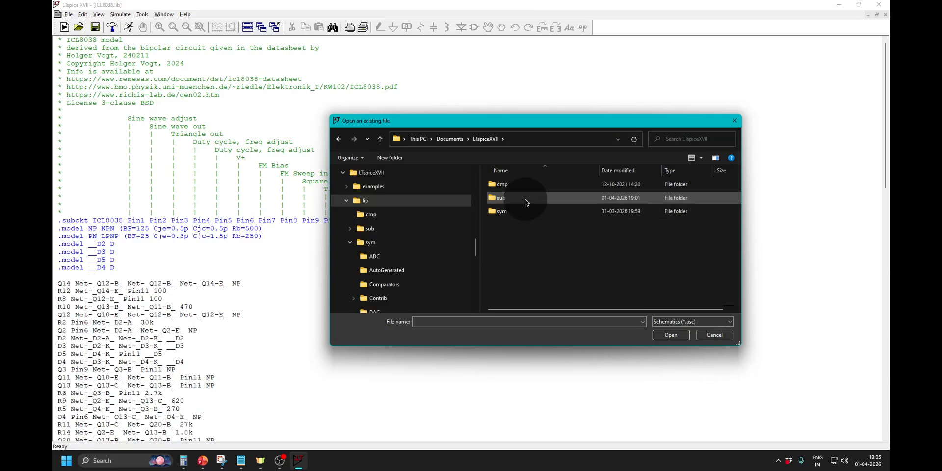
double_click(518, 216)
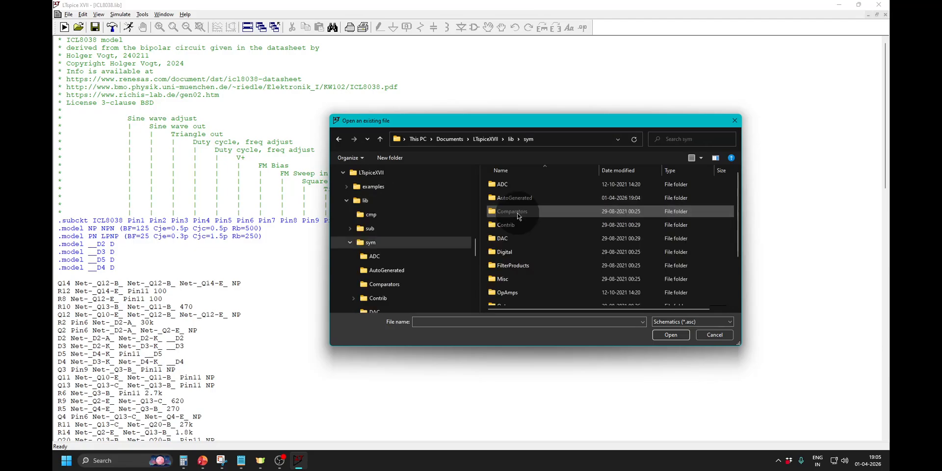
scroll(544, 275, down, 2)
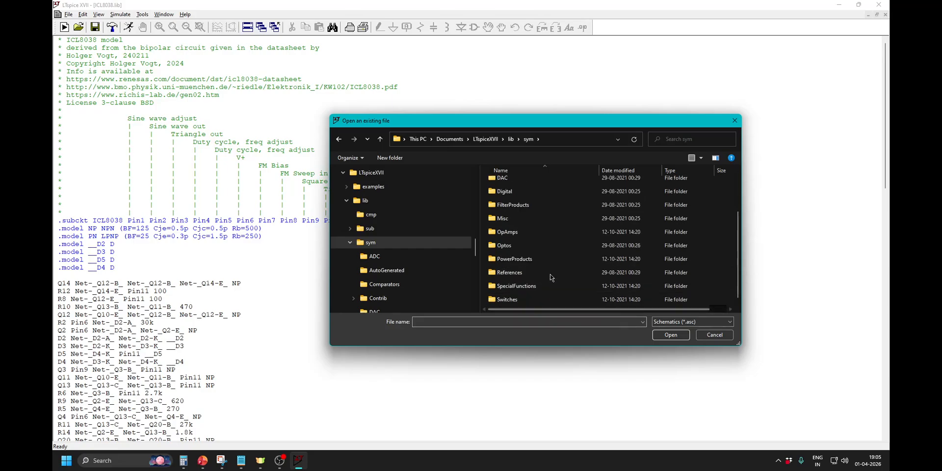
scroll(549, 266, up, 2)
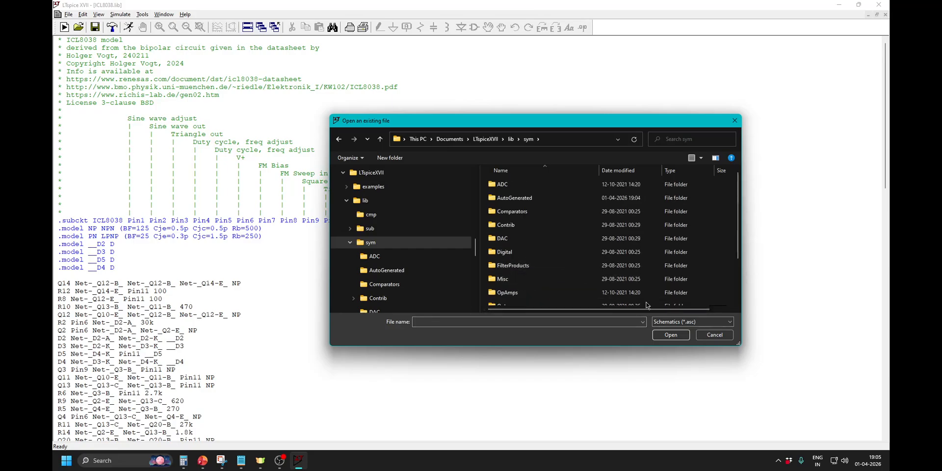
List all file types in the sym folder and open the ICL8038.asy symbol.
click(729, 323)
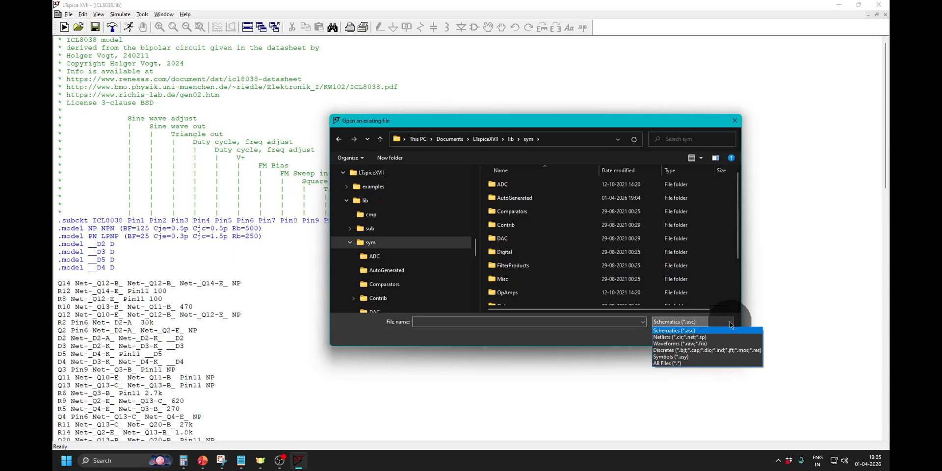
click(709, 363)
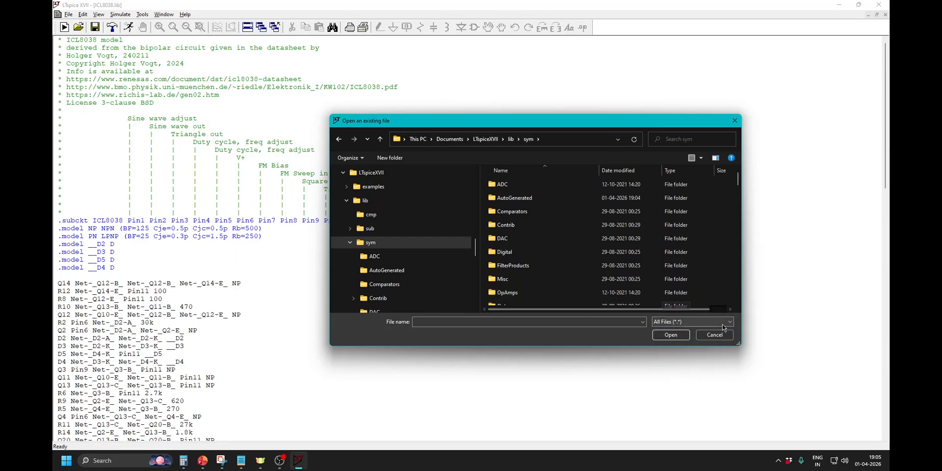
scroll(583, 244, down, 3)
scroll(582, 244, down, 5)
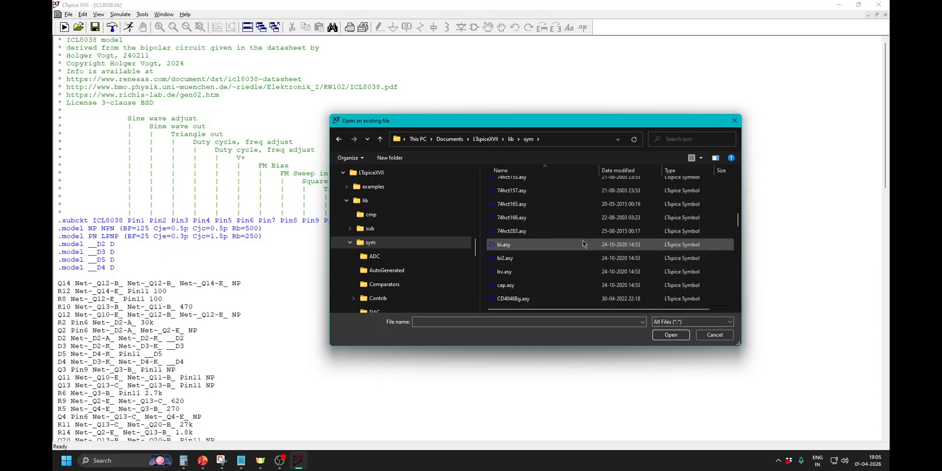
scroll(583, 244, down, 3)
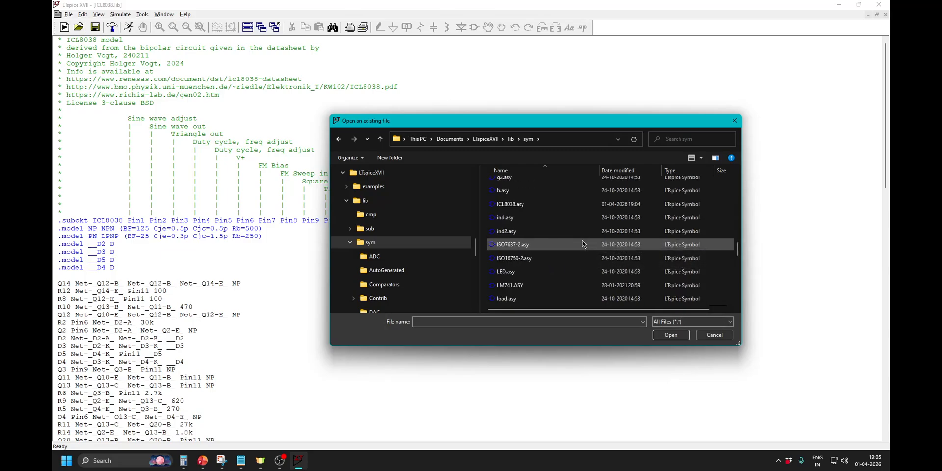
click(535, 204)
click(668, 335)
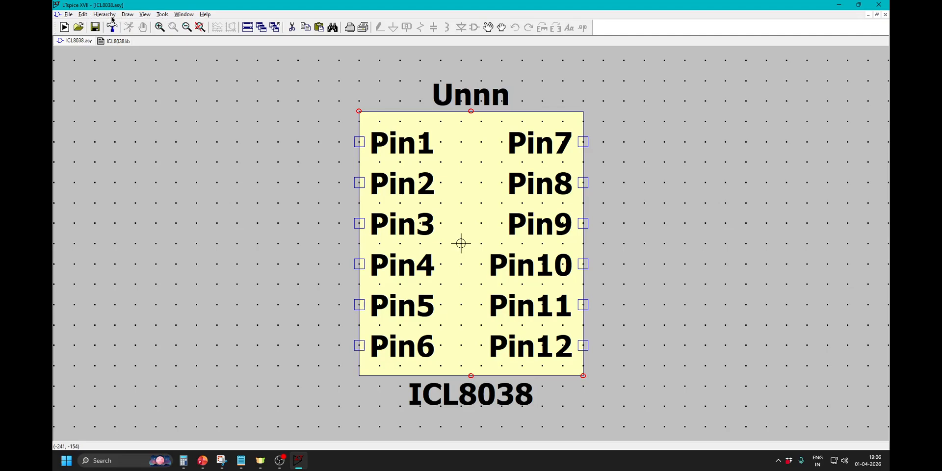
Check the pin functions on the PowerPoint slide and add the text "Sine Wave Adjust" at font size 0.625 beside Pin1 of the symbol.
click(86, 15)
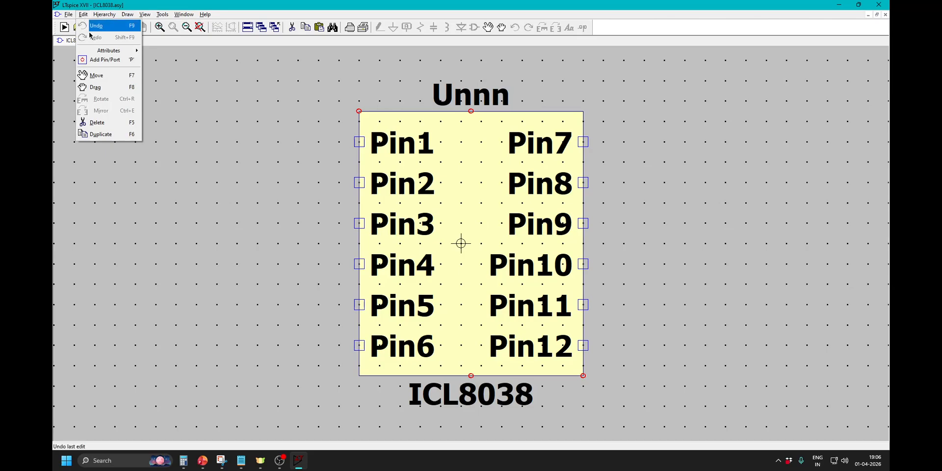
click(127, 15)
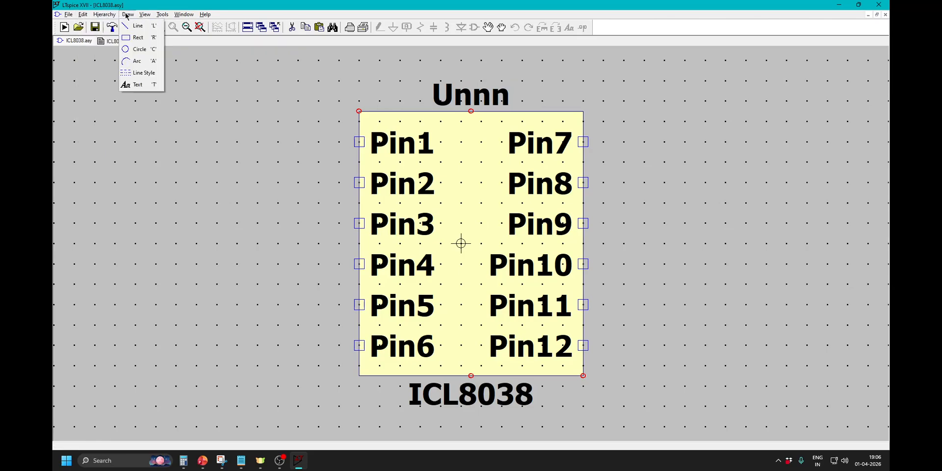
click(137, 85)
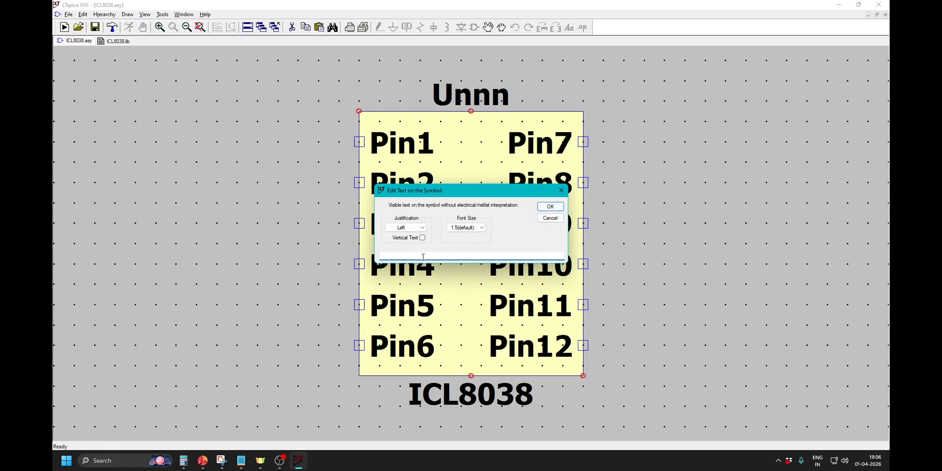
click(202, 460)
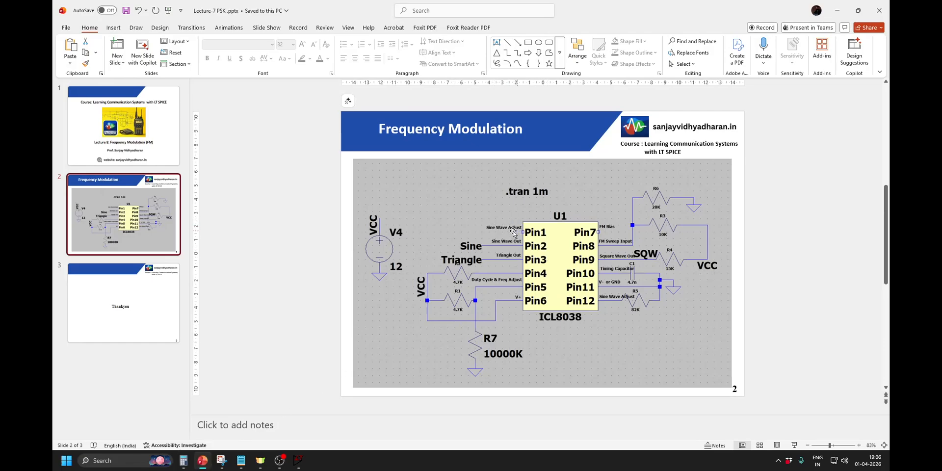
click(836, 10)
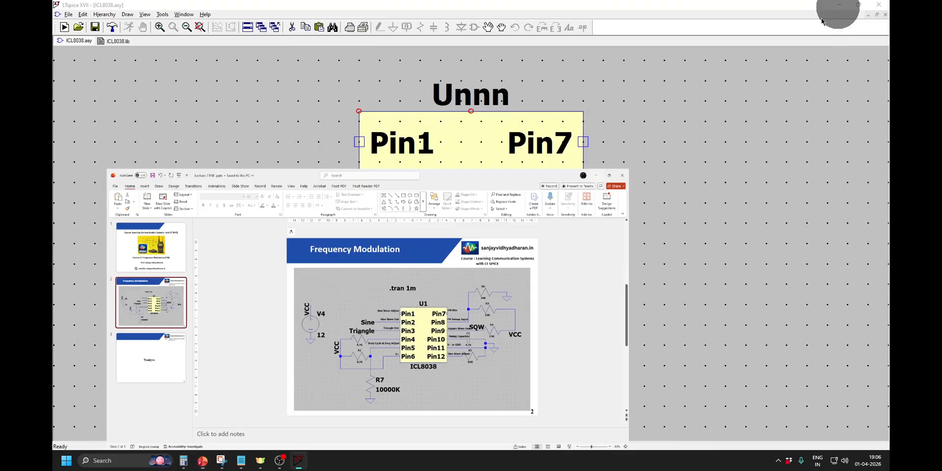
click(406, 256)
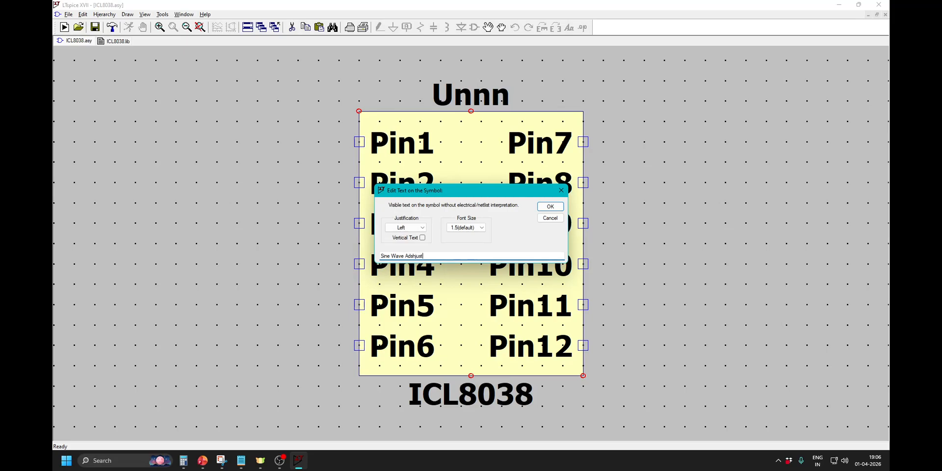
click(411, 257)
click(483, 228)
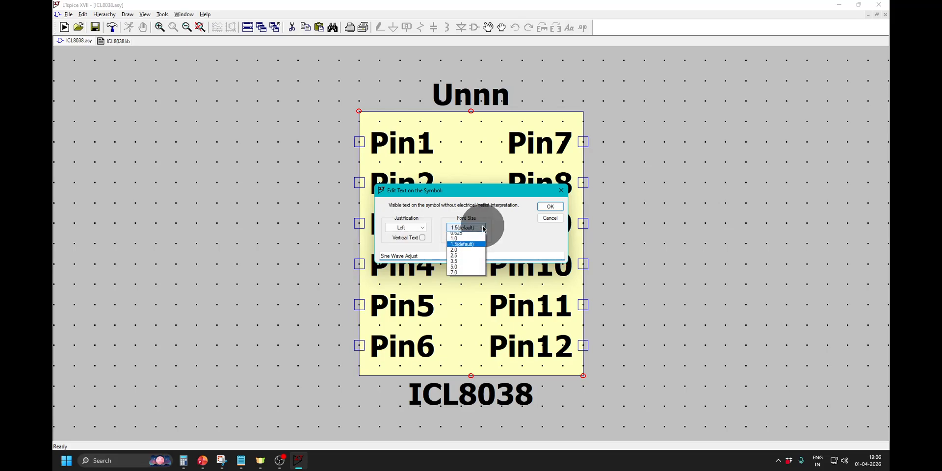
click(467, 238)
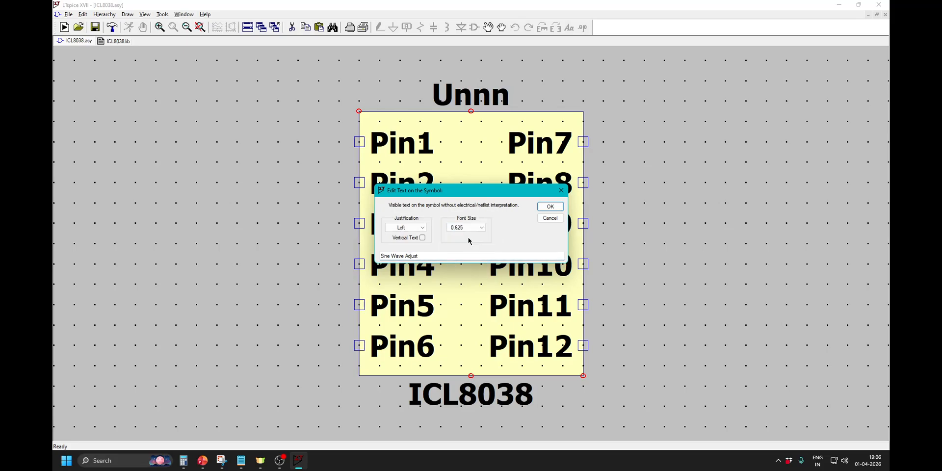
click(549, 206)
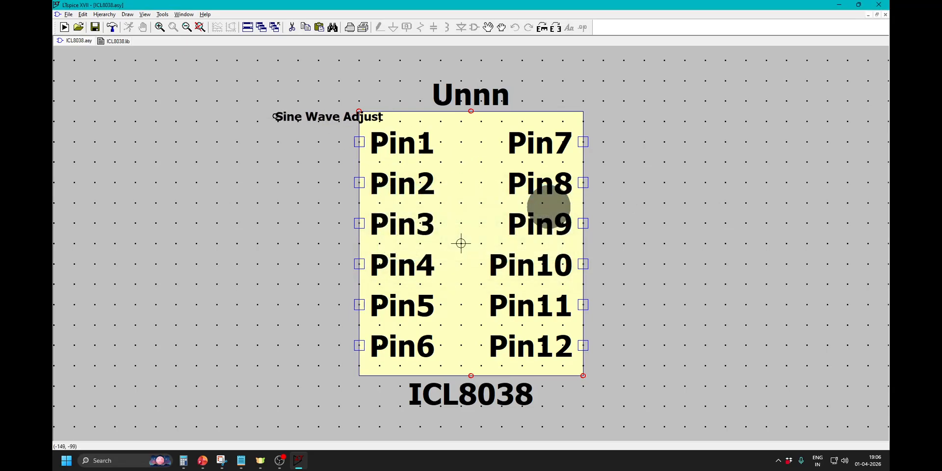
click(249, 126)
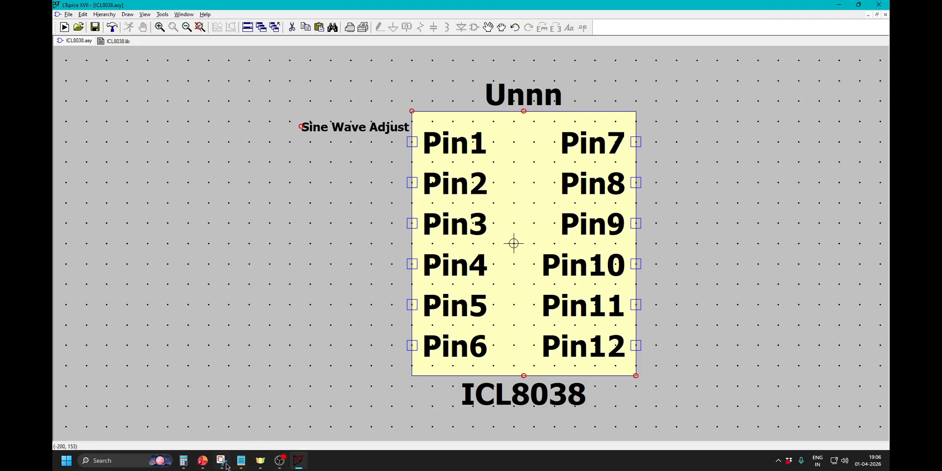
Check Pin2's function on the PowerPoint slide and duplicate the "Sine Wave Adjust" label beside Pin2.
click(203, 460)
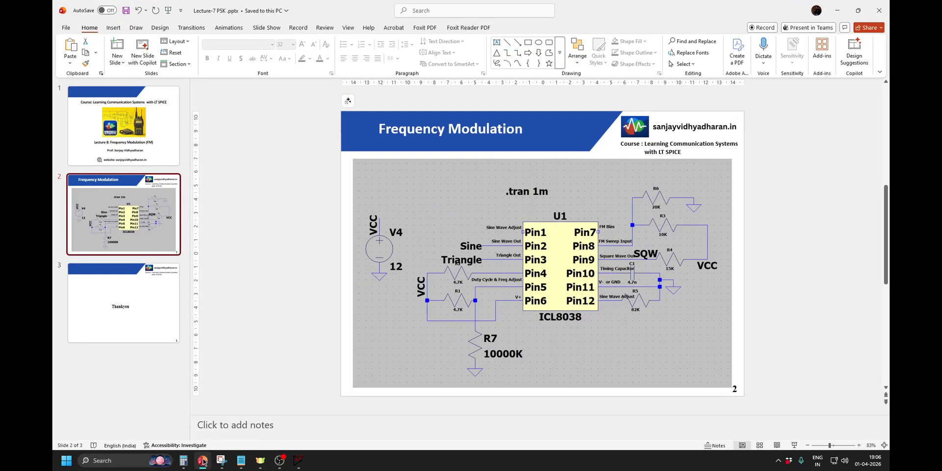
click(204, 460)
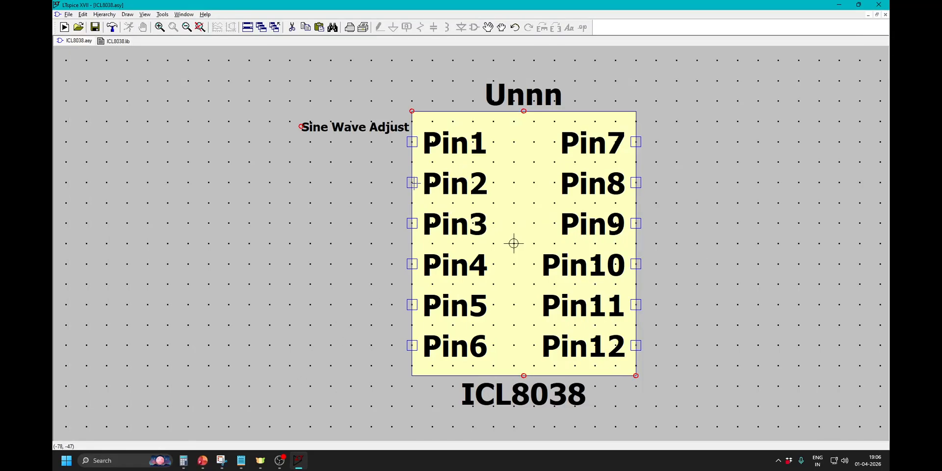
click(83, 15)
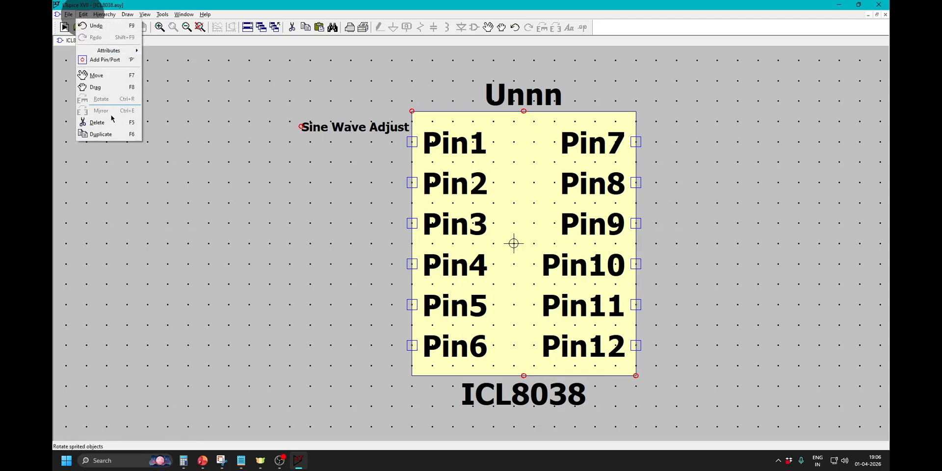
click(103, 132)
click(330, 127)
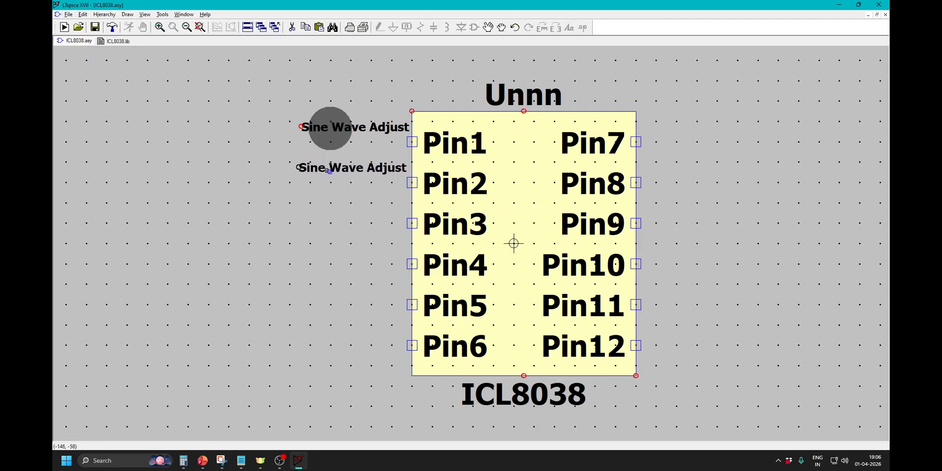
click(331, 175)
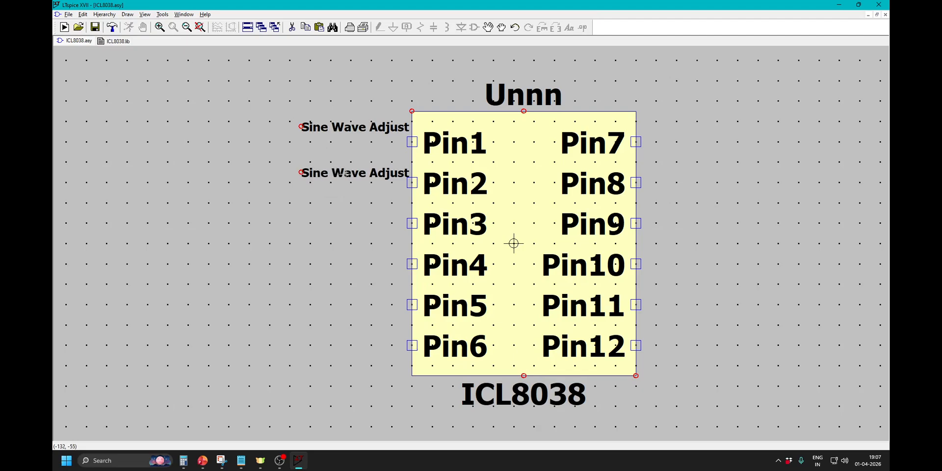
Change the copied label beside Pin2 to "Sine Wave Out".
right_click(346, 174)
click(420, 257)
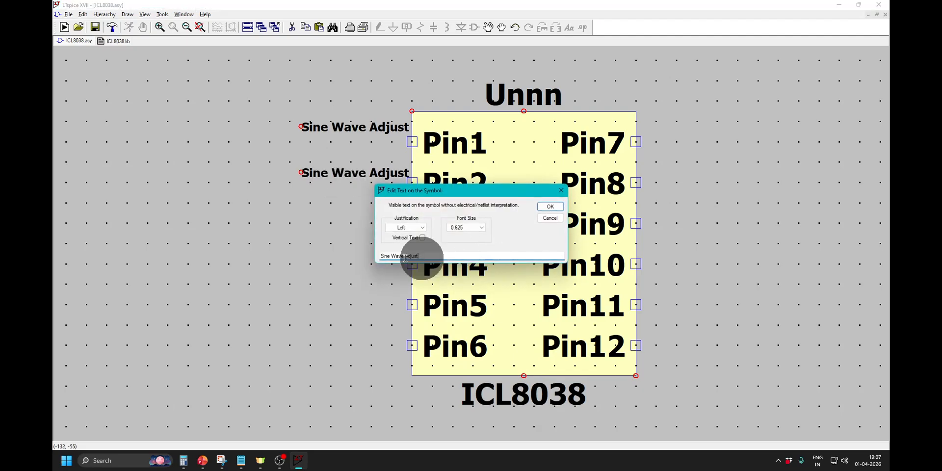
drag(403, 257, 437, 256)
text(Ou)
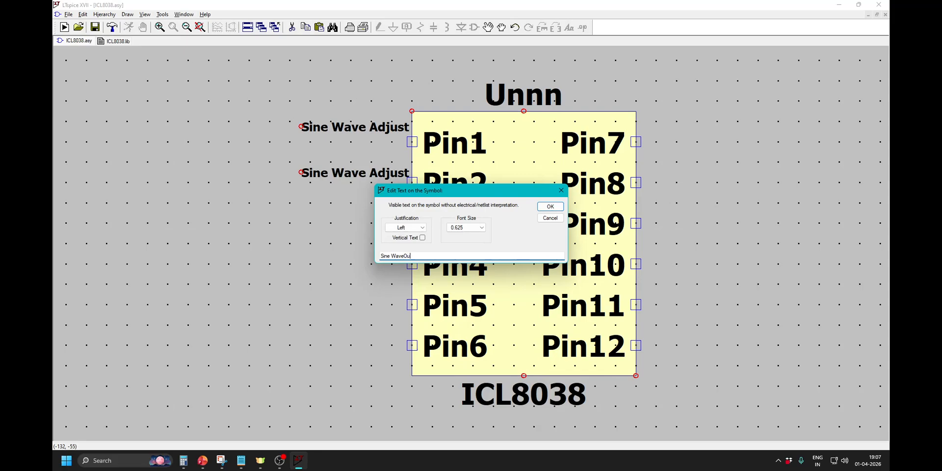
text(t)
click(402, 256)
click(550, 206)
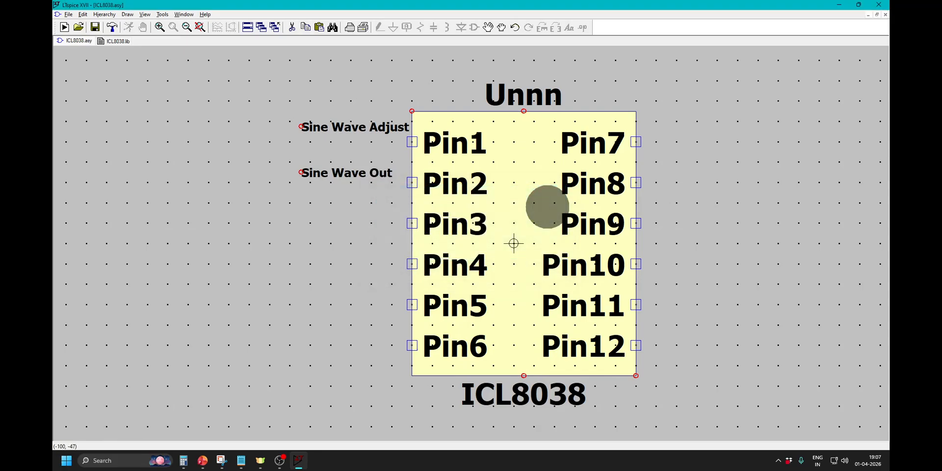
Move the "Sine Wave Out" label closer to the symbol's edge so it ends in line with the Pin1 label.
click(503, 27)
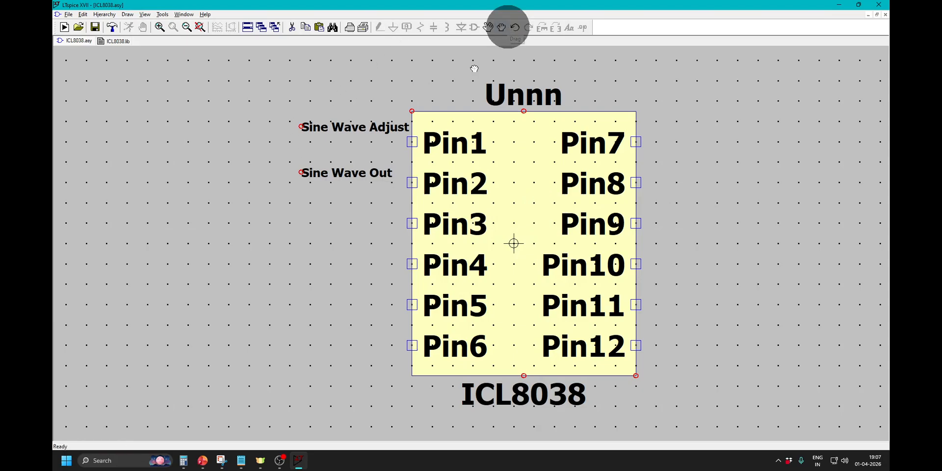
click(361, 172)
click(379, 171)
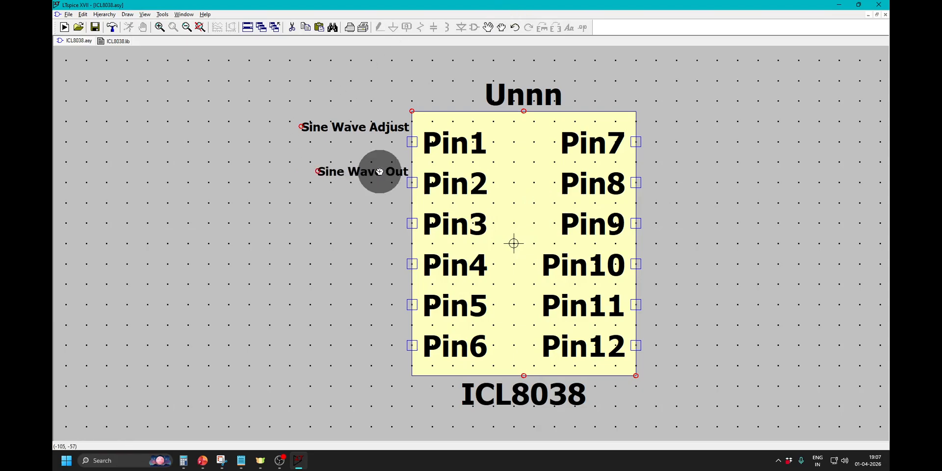
Check Pin3's function on the PowerPoint slide, duplicate the "Sine Wave Out" label beside Pin3 and open the copy for editing.
click(202, 461)
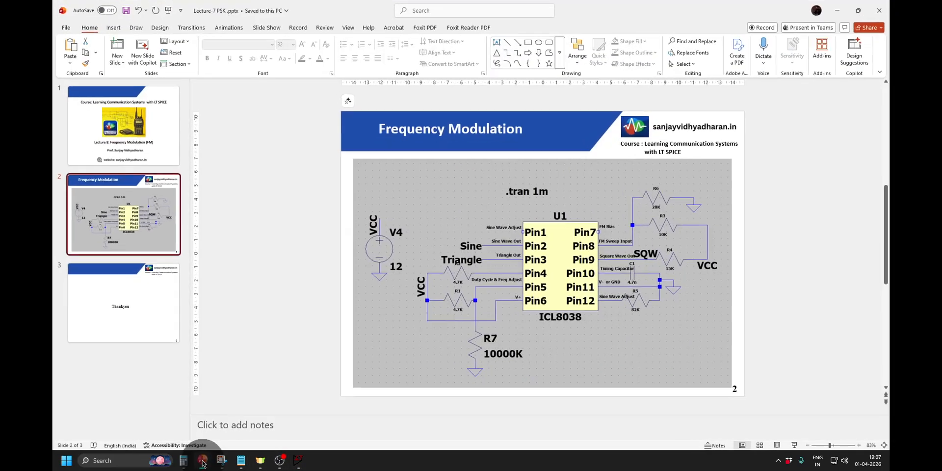
click(203, 461)
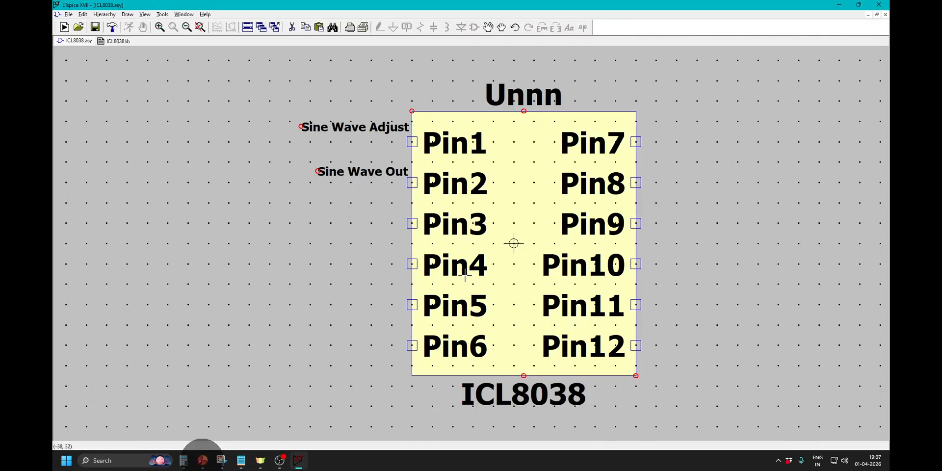
click(83, 15)
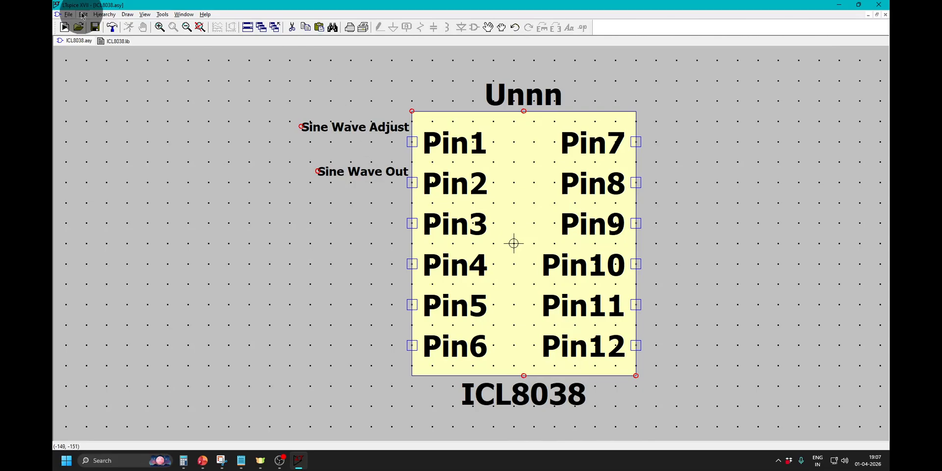
click(101, 134)
click(340, 172)
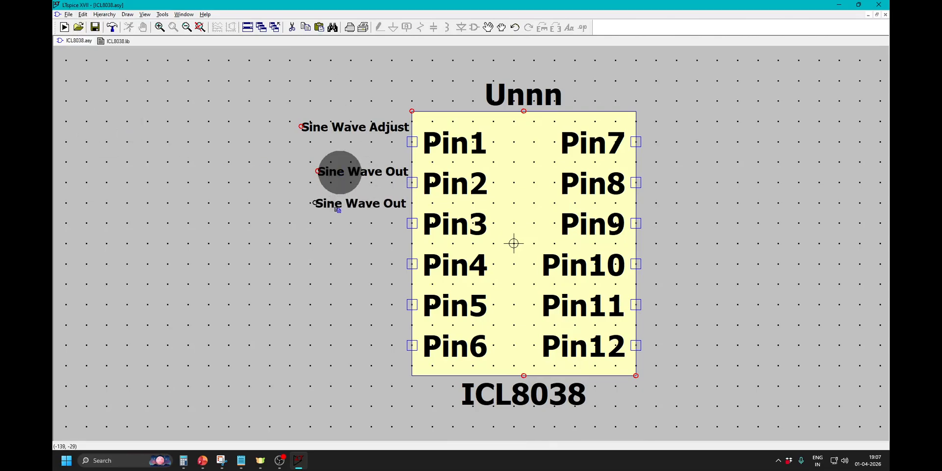
click(340, 213)
right_click(340, 213)
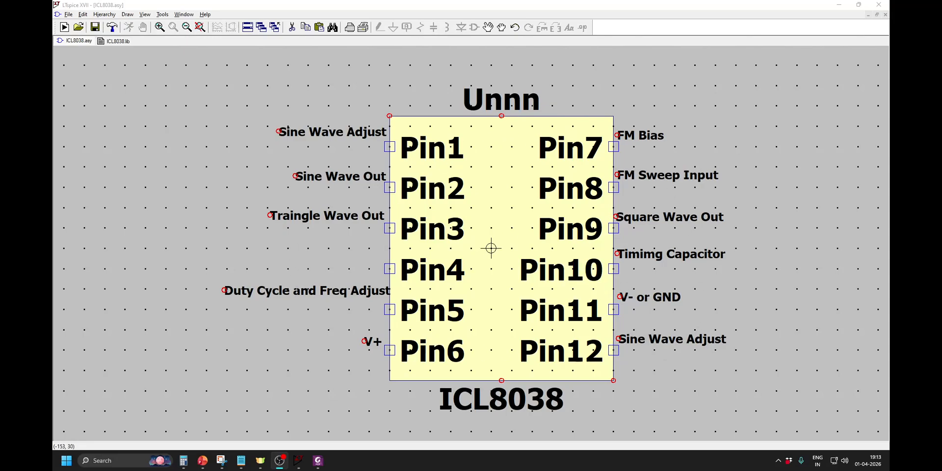
Save the ICL8038 symbol with its pin function labels.
click(66, 14)
mouse_move(78, 16)
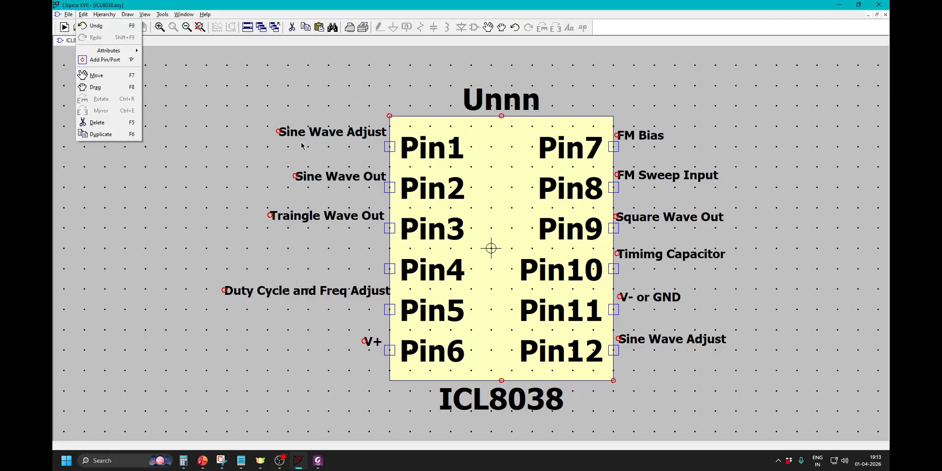
click(287, 119)
click(96, 28)
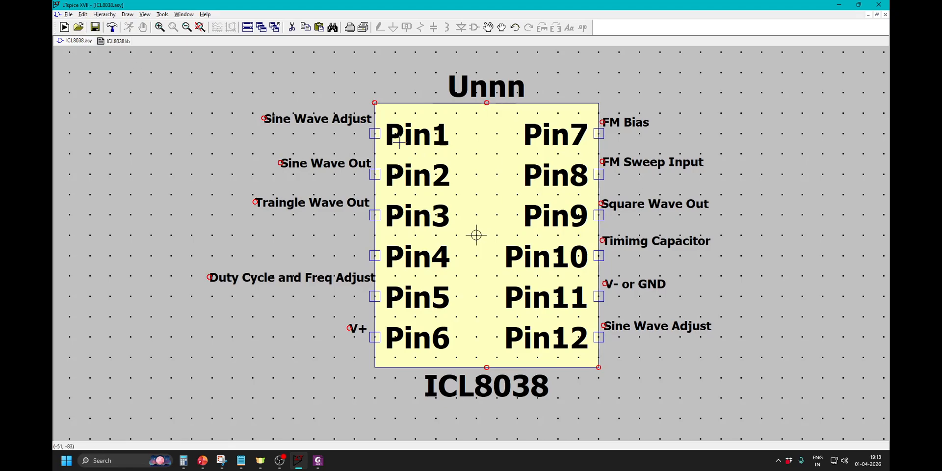